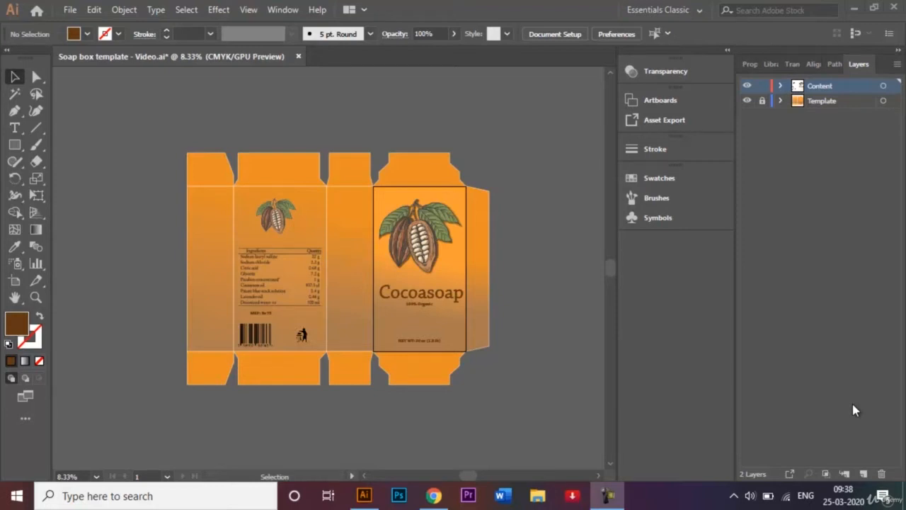
Step: Unlock the Template layer so the box's background shapes can be selected
{"action": "left_click", "coordinate": [762, 102]}
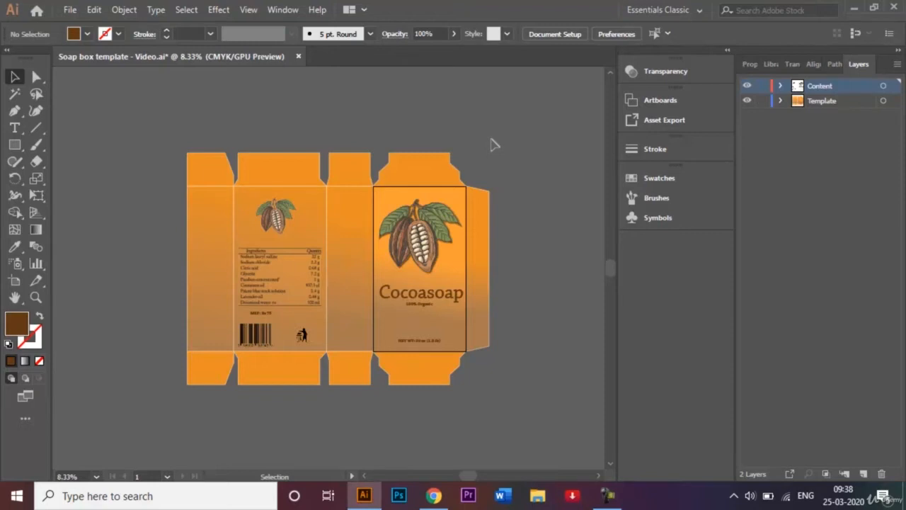
{"action": "left_click", "coordinate": [456, 198]}
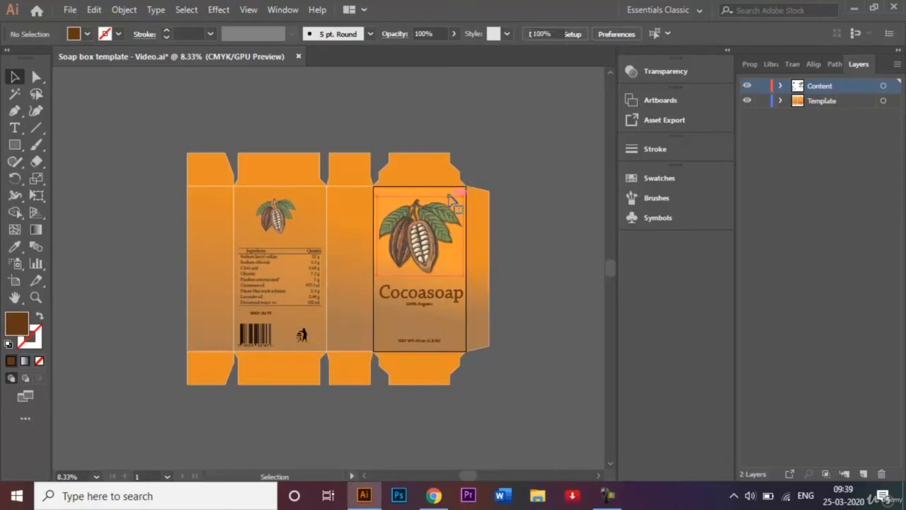
{"action": "left_click", "coordinate": [549, 199]}
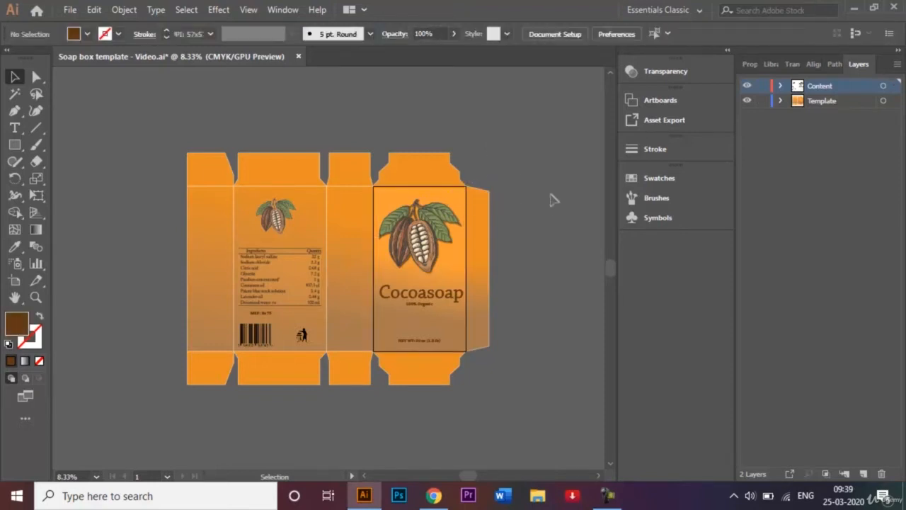
{"action": "left_click", "coordinate": [453, 320]}
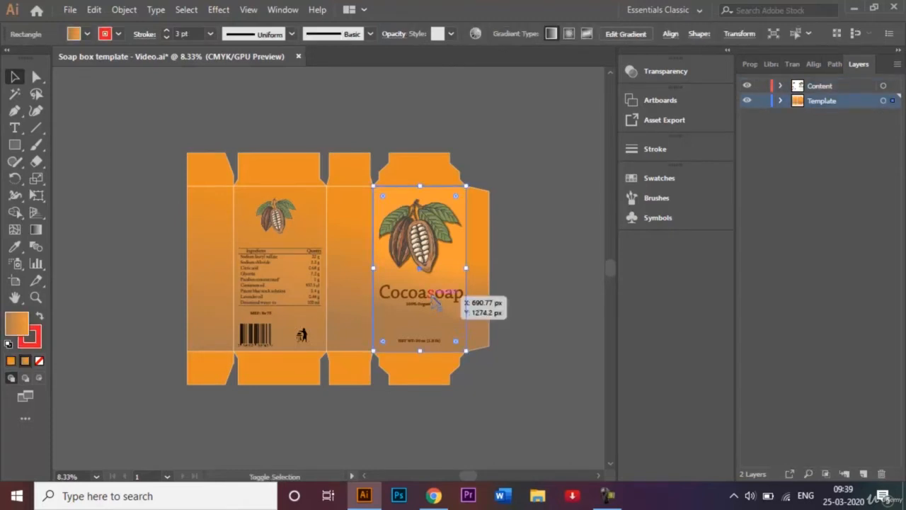
{"action": "left_click", "coordinate": [520, 347]}
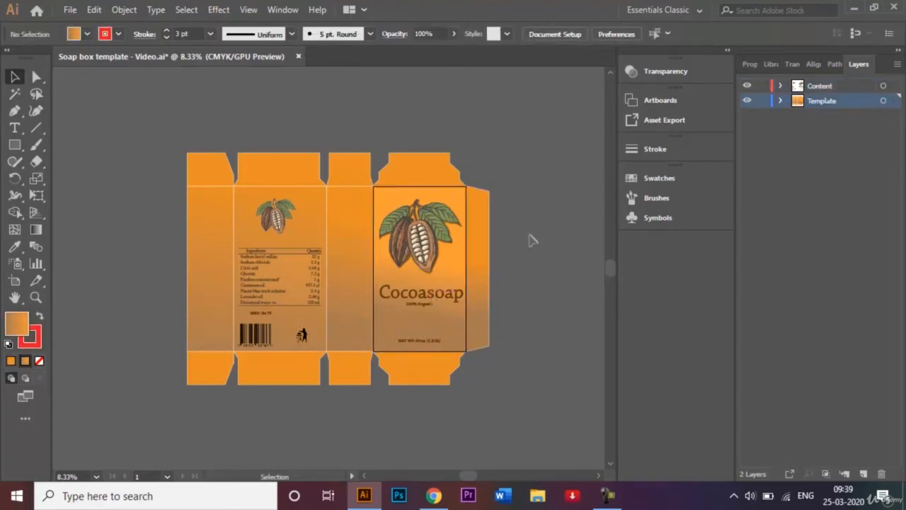
{"action": "key", "text": "ctrl+plus"}
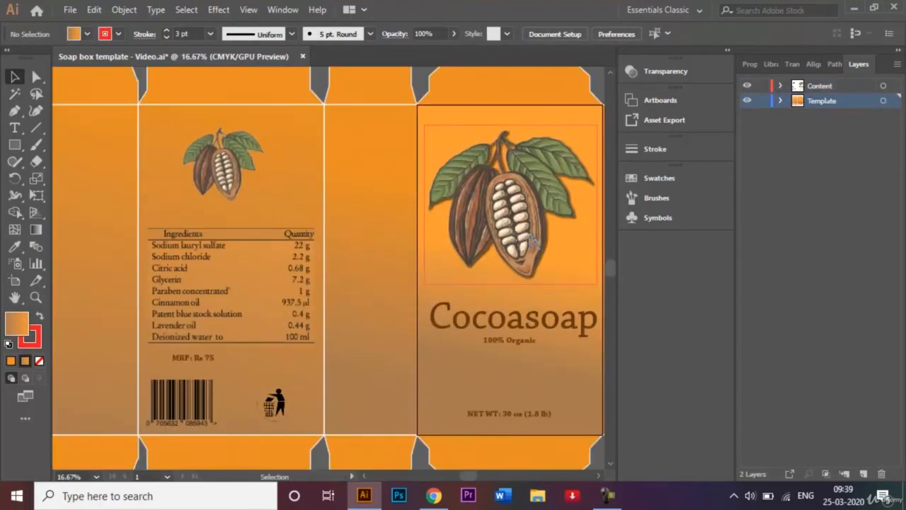
{"action": "left_click", "coordinate": [482, 123]}
{"action": "left_click", "coordinate": [489, 188], "text": "shift"}
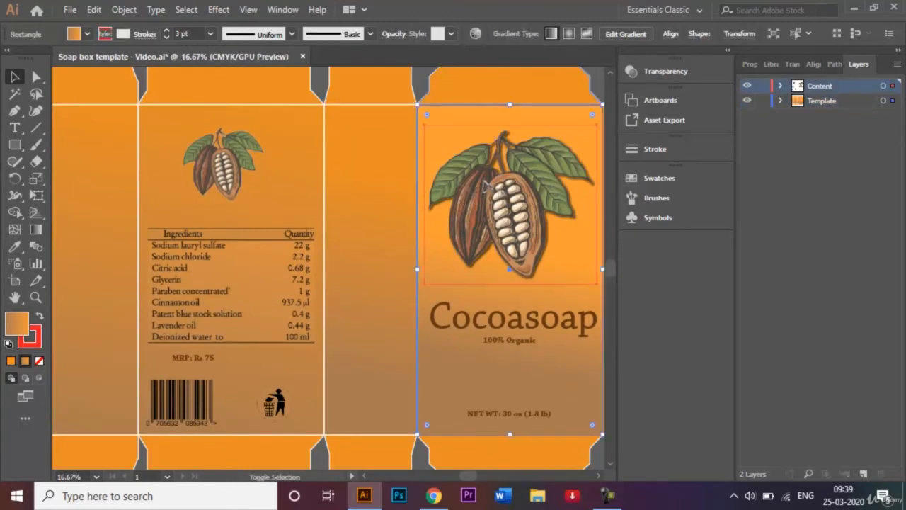
{"action": "left_click", "coordinate": [430, 299], "text": "shift"}
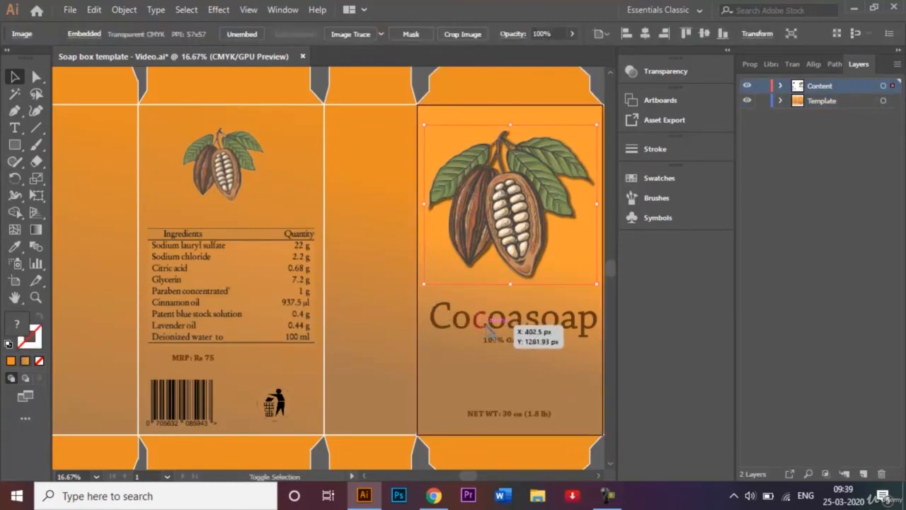
{"action": "left_click", "coordinate": [605, 85]}
{"action": "key", "text": "ctrl+minus"}
{"action": "key", "text": "ctrl+minus"}
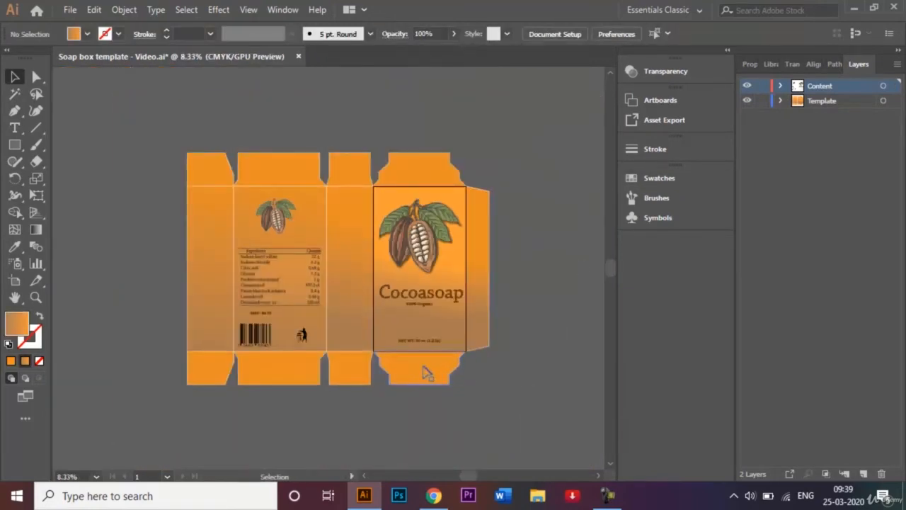
Step: Move the bottom, side and top flaps of the front panel away from it to isolate the panel
{"action": "left_click_drag", "start_coordinate": [425, 367], "coordinate": [422, 392]}
{"action": "left_click_drag", "start_coordinate": [486, 291], "coordinate": [521, 292]}
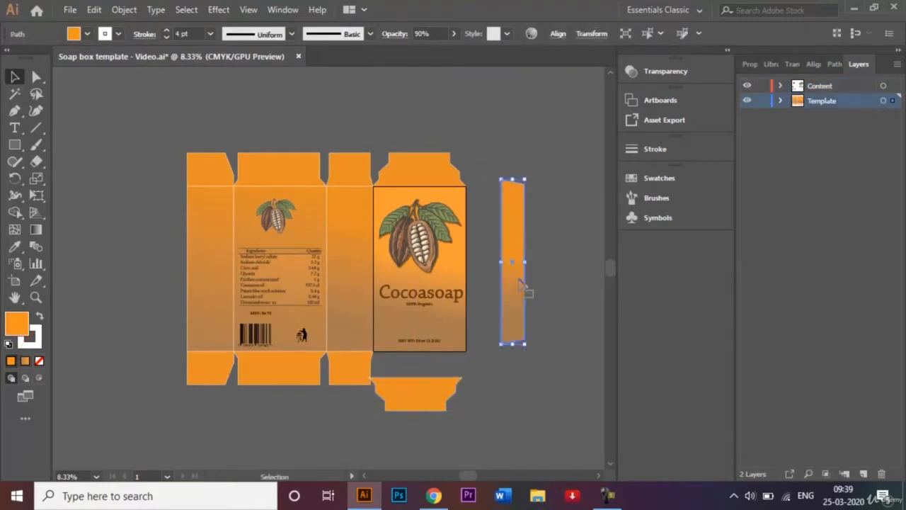
{"action": "left_click_drag", "start_coordinate": [415, 155], "coordinate": [408, 120]}
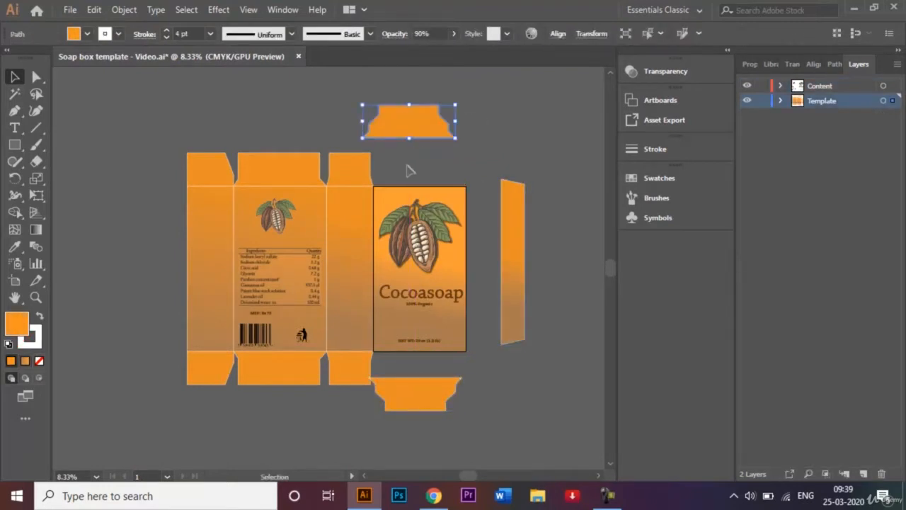
Step: Duplicate the whole front panel with its background, image and texts into the empty area beyond the side flap, at about X 3380 px, Y 960 px
{"action": "key", "text": "ctrl+alt+a"}
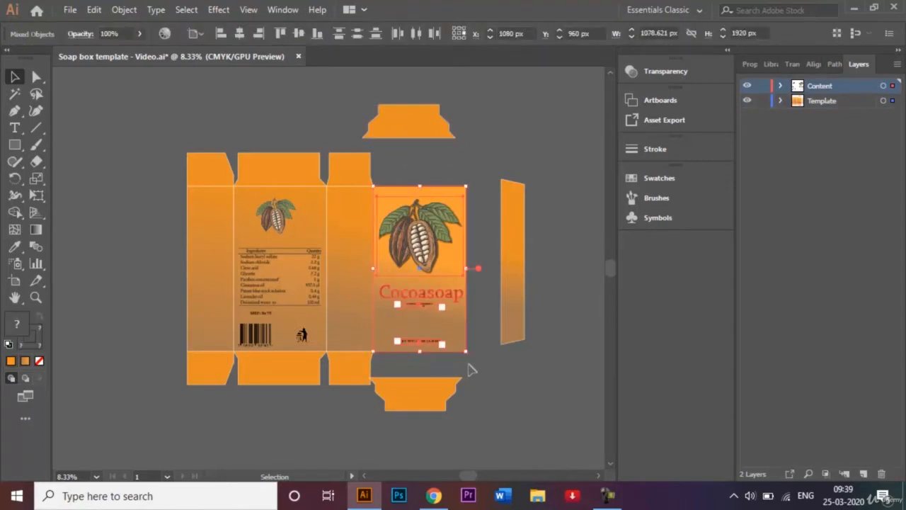
{"action": "left_click", "coordinate": [599, 476]}
{"action": "left_click", "coordinate": [599, 476]}
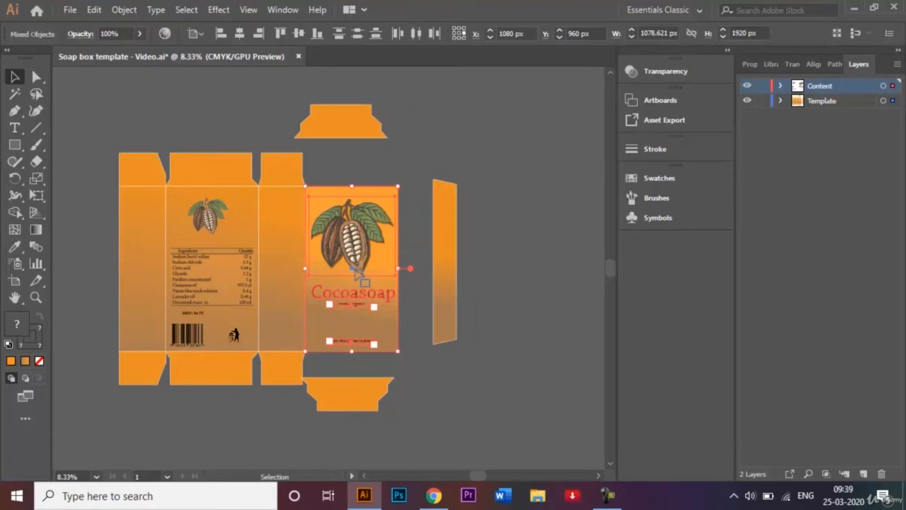
{"action": "left_click_drag", "start_coordinate": [357, 269], "coordinate": [551, 274]}
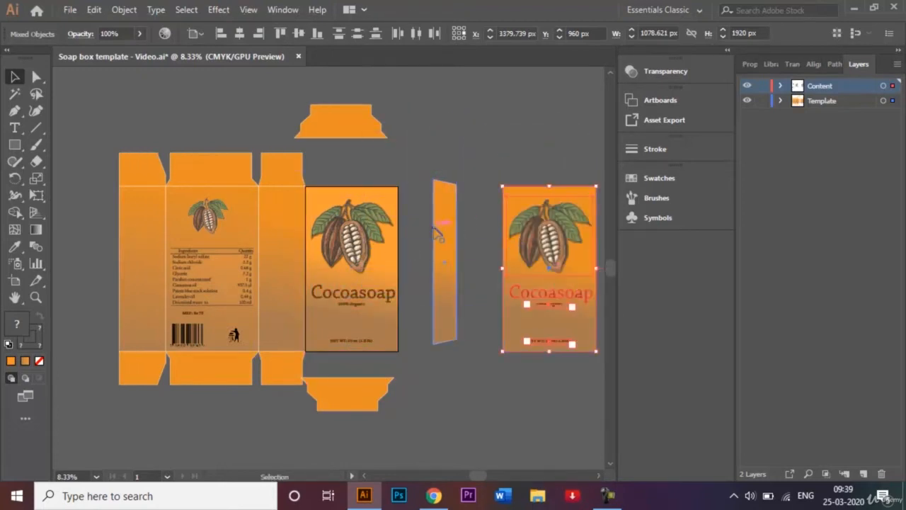
Step: Move the side, top and bottom flaps back against the edges of the original front panel
{"action": "left_click_drag", "start_coordinate": [446, 239], "coordinate": [411, 243]}
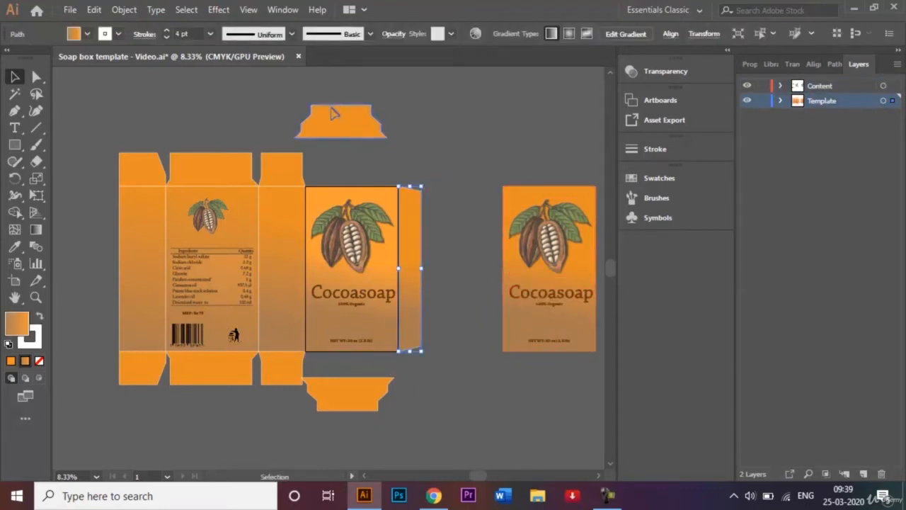
{"action": "left_click_drag", "start_coordinate": [330, 112], "coordinate": [341, 160]}
{"action": "left_click_drag", "start_coordinate": [359, 397], "coordinate": [356, 375]}
{"action": "left_click", "coordinate": [422, 400]}
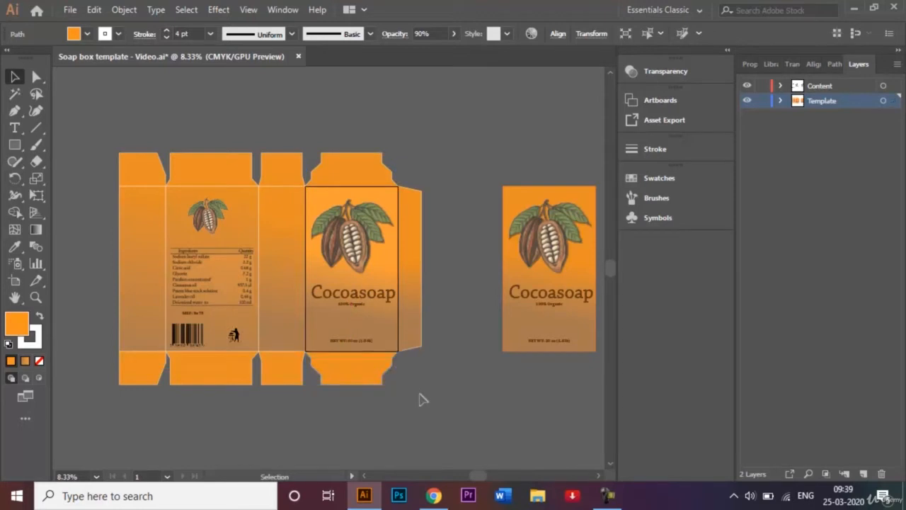
{"action": "left_click", "coordinate": [241, 209]}
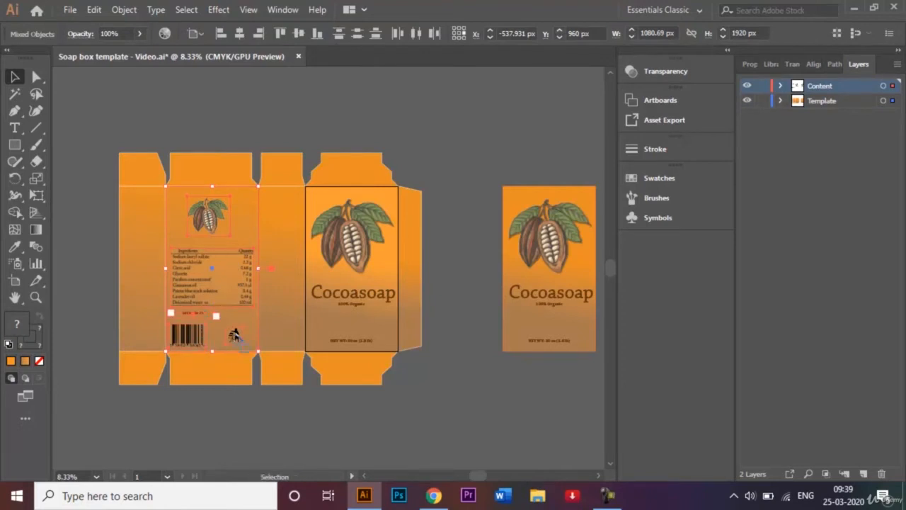
{"action": "left_click", "coordinate": [238, 232], "text": "shift"}
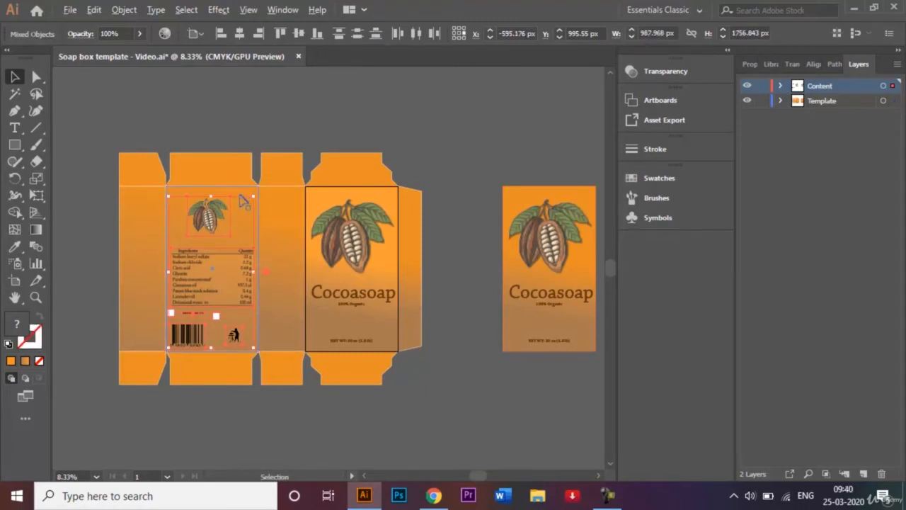
{"action": "left_click_drag", "start_coordinate": [215, 269], "coordinate": [548, 108]}
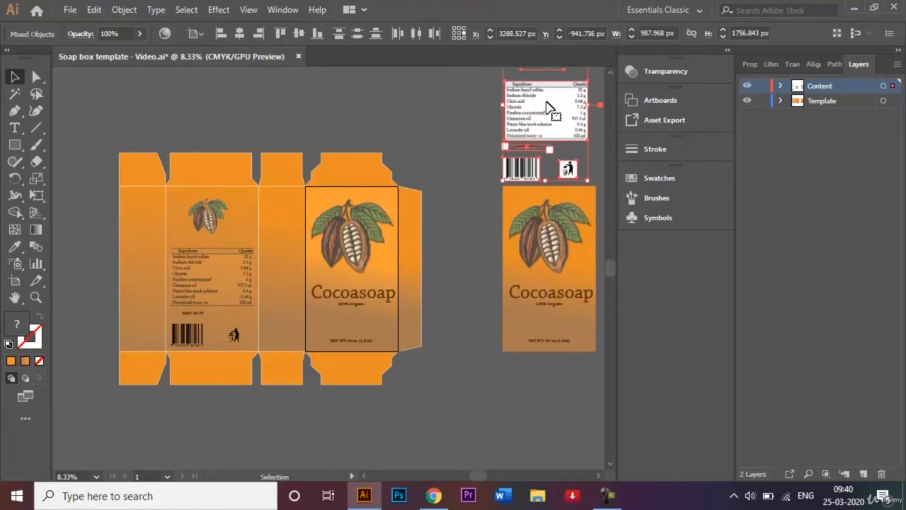
{"action": "left_click", "coordinate": [252, 215]}
{"action": "double_click", "coordinate": [251, 215]}
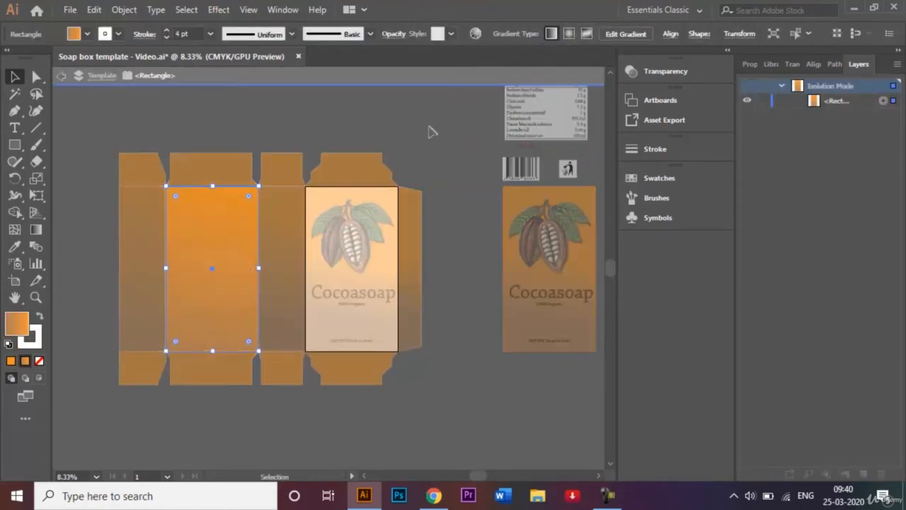
{"action": "double_click", "coordinate": [433, 132]}
{"action": "key", "text": "ctrl+z"}
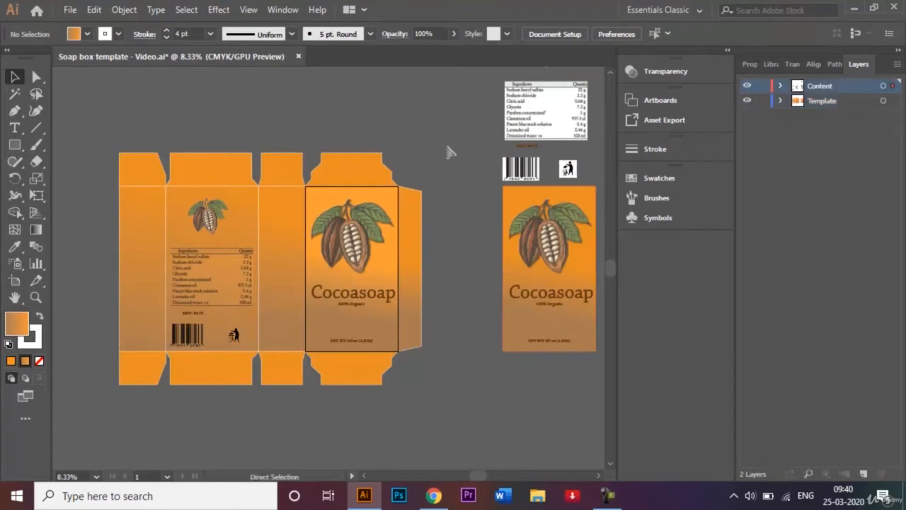
Step: Duplicate the whole back panel, including its background, to above the front panel copy at about X 3306 px, Y -1092 px
{"action": "left_click", "coordinate": [241, 201], "text": "shift"}
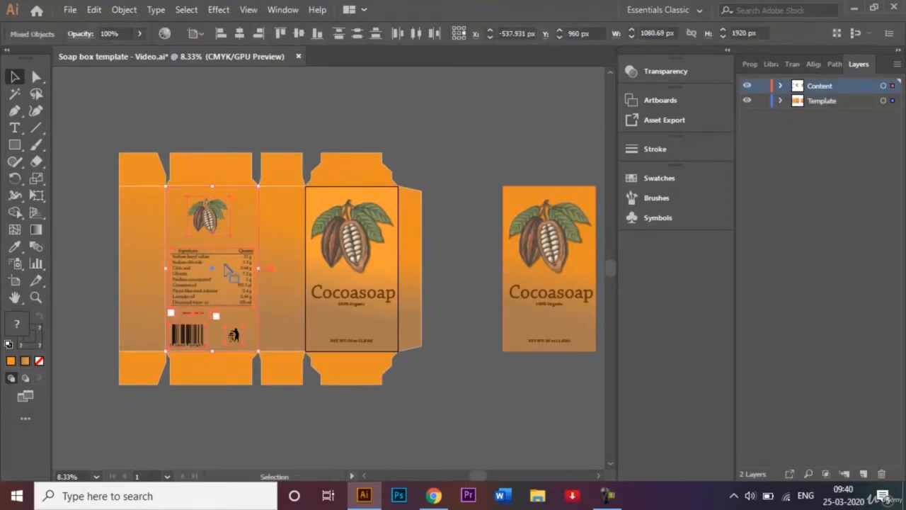
{"action": "left_click_drag", "start_coordinate": [216, 272], "coordinate": [549, 95]}
{"action": "left_click", "coordinate": [416, 151]}
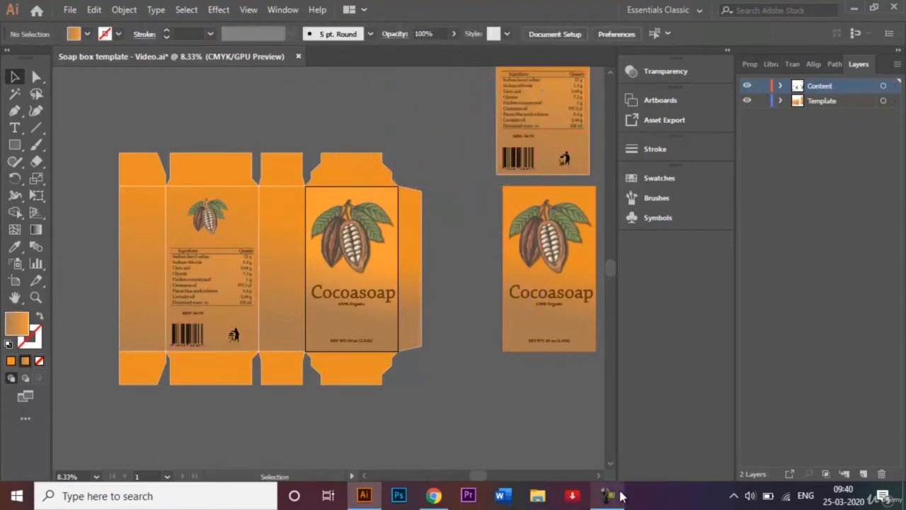
Step: Duplicate only the front panel's gradient background rectangle to the empty area beside the front panel copy
{"action": "left_click", "coordinate": [597, 476]}
{"action": "left_click", "coordinate": [597, 477]}
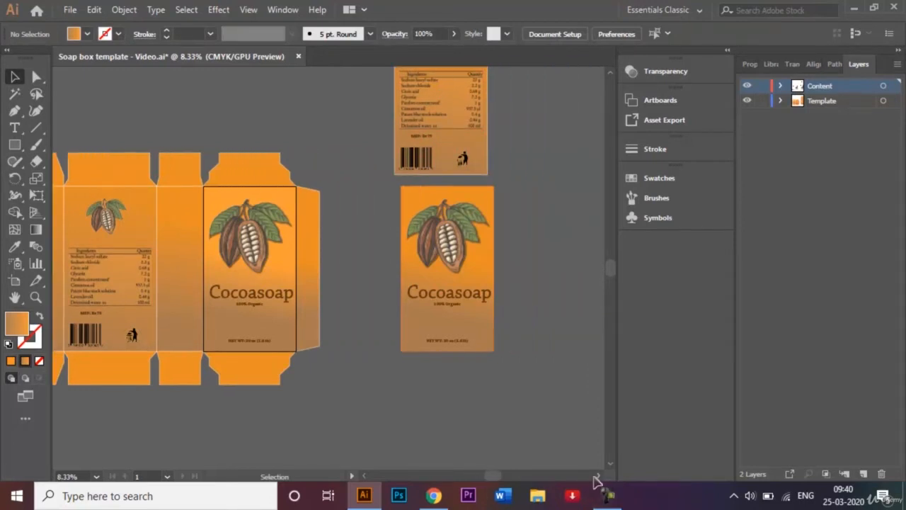
{"action": "left_click", "coordinate": [284, 199]}
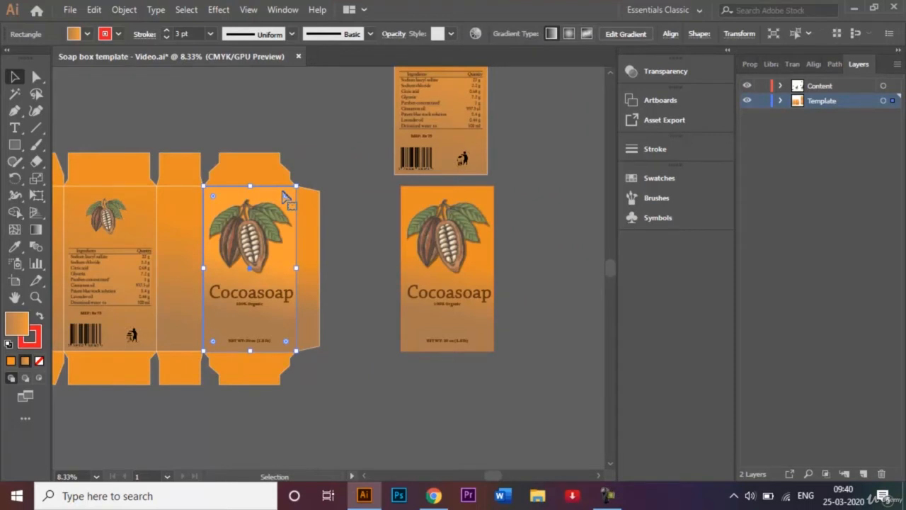
{"action": "left_click_drag", "start_coordinate": [284, 199], "coordinate": [606, 200]}
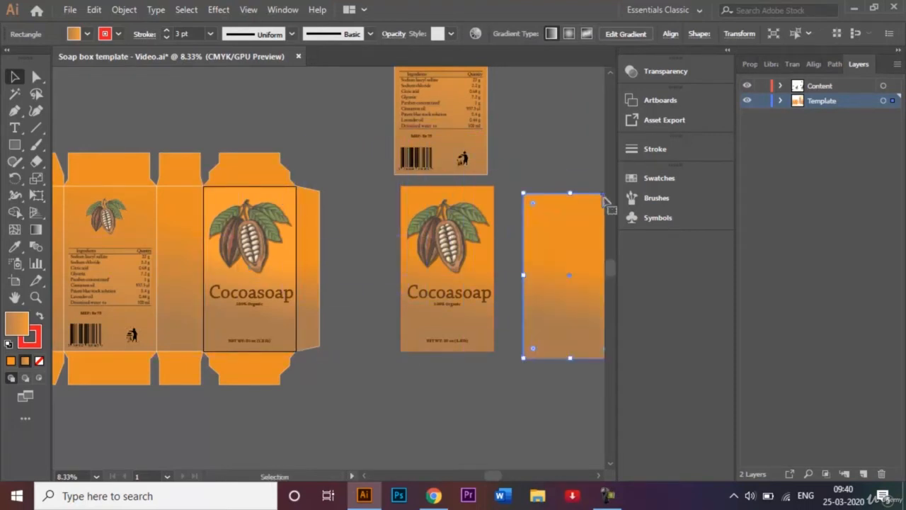
{"action": "left_click", "coordinate": [573, 152]}
Step: Group the background, cocoa image and all texts of the front panel copy
{"action": "left_click", "coordinate": [598, 475]}
{"action": "left_click", "coordinate": [599, 475]}
{"action": "left_click", "coordinate": [599, 475]}
{"action": "left_click", "coordinate": [598, 475]}
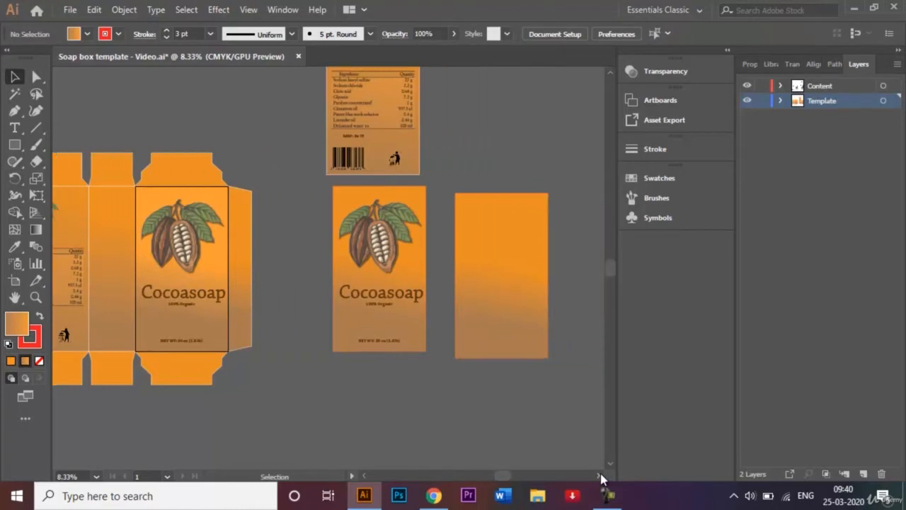
{"action": "left_click", "coordinate": [598, 474]}
{"action": "left_click", "coordinate": [611, 74]}
{"action": "left_click", "coordinate": [611, 74]}
{"action": "left_click", "coordinate": [612, 74]}
{"action": "left_click", "coordinate": [611, 73]}
{"action": "left_click", "coordinate": [612, 74]}
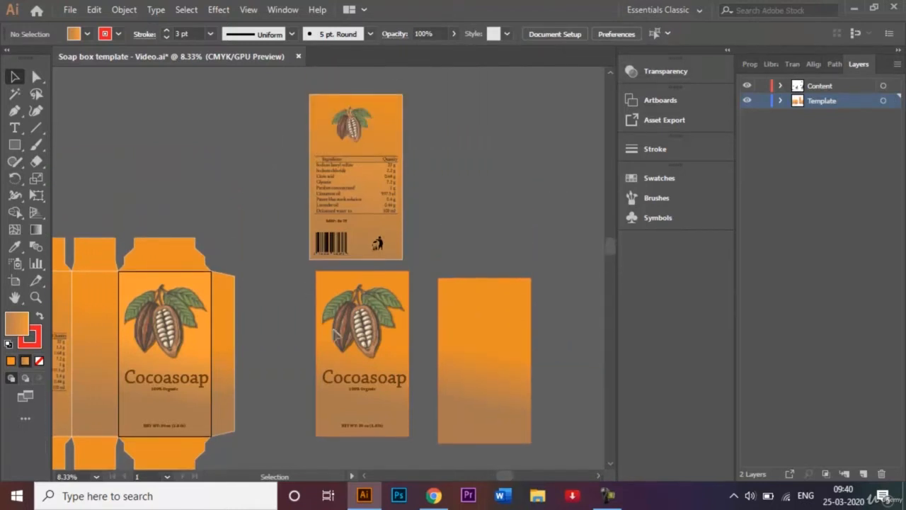
{"action": "left_click_drag", "start_coordinate": [397, 434], "coordinate": [413, 446]}
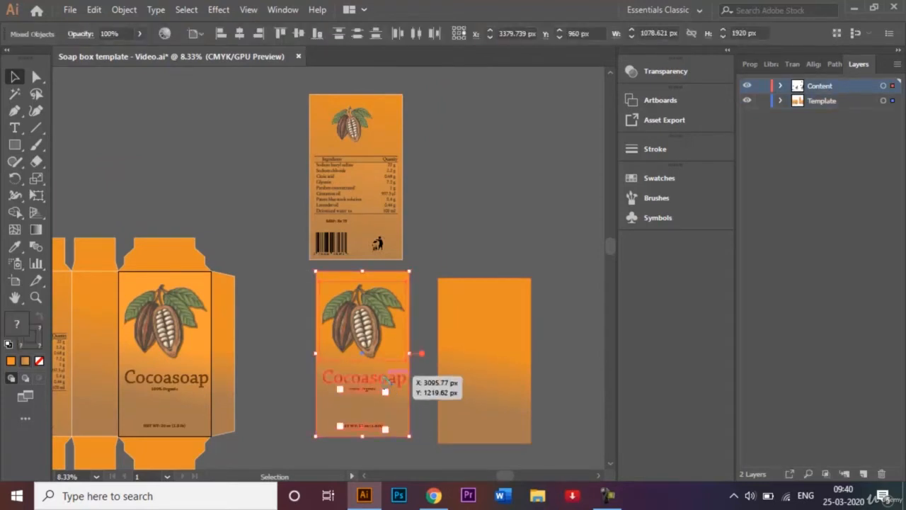
{"action": "right_click", "coordinate": [383, 376]}
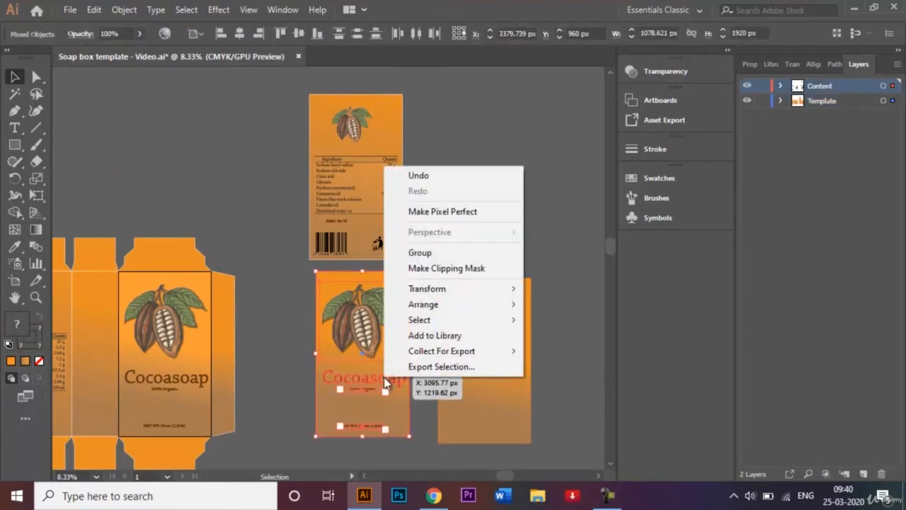
{"action": "left_click", "coordinate": [455, 256]}
{"action": "left_click", "coordinate": [456, 210]}
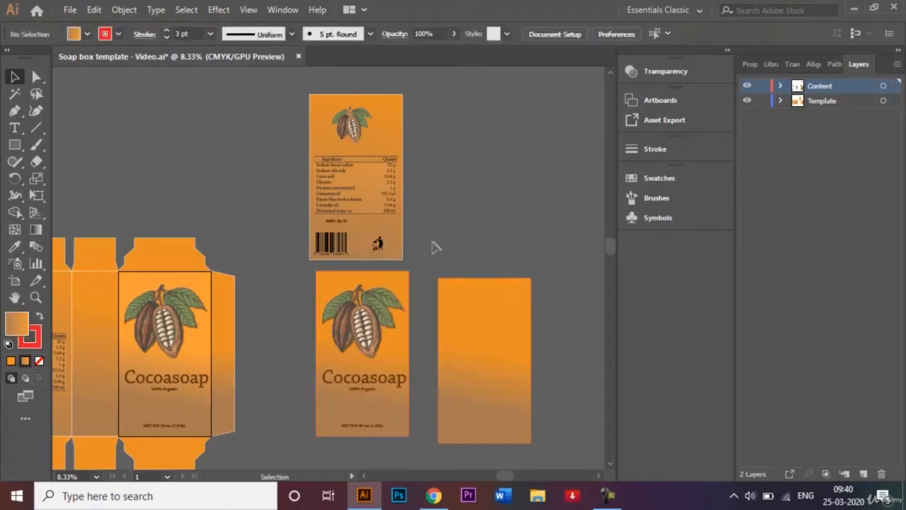
Step: Group the background, image, ingredients table, barcode and other content of the back panel copy
{"action": "left_click", "coordinate": [310, 137]}
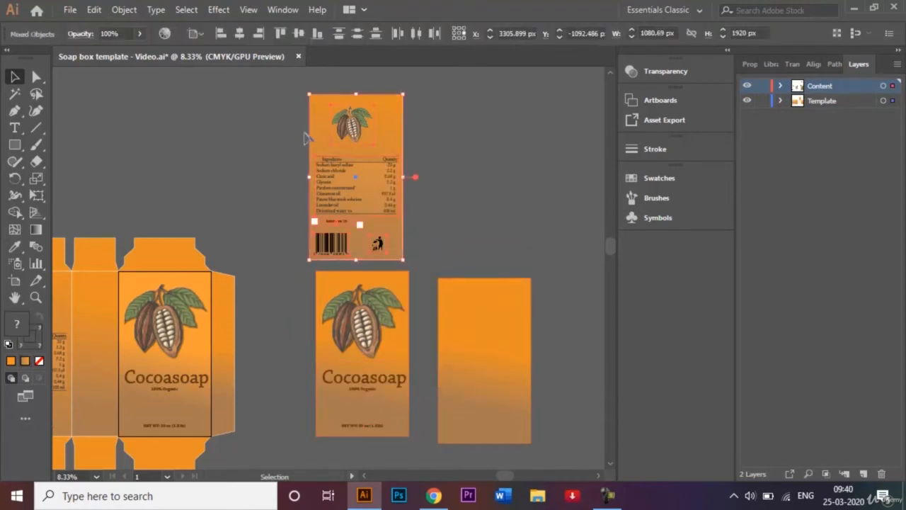
{"action": "left_click", "coordinate": [417, 134]}
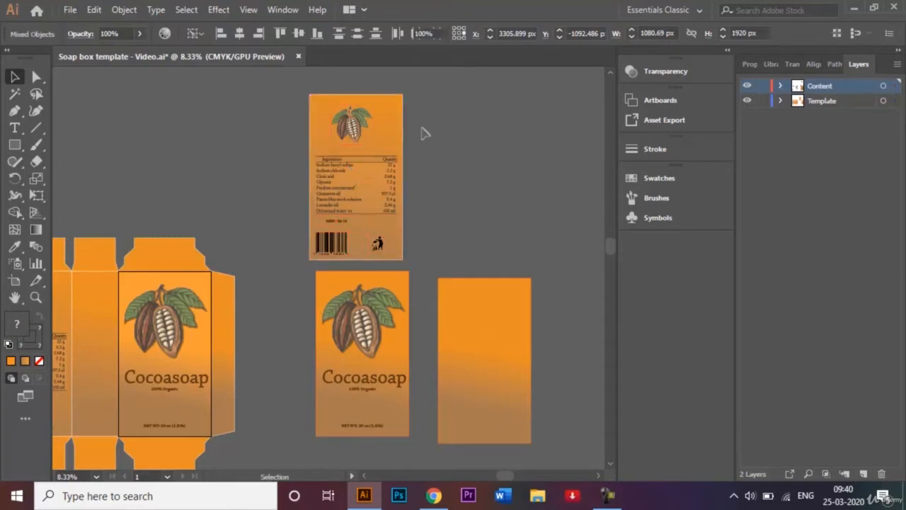
{"action": "left_click", "coordinate": [399, 219]}
{"action": "right_click", "coordinate": [396, 217]}
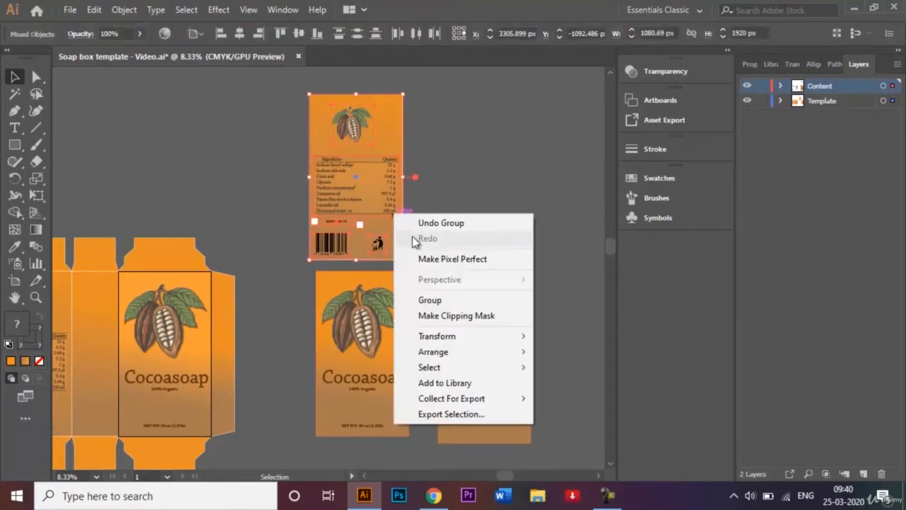
{"action": "left_click", "coordinate": [465, 303]}
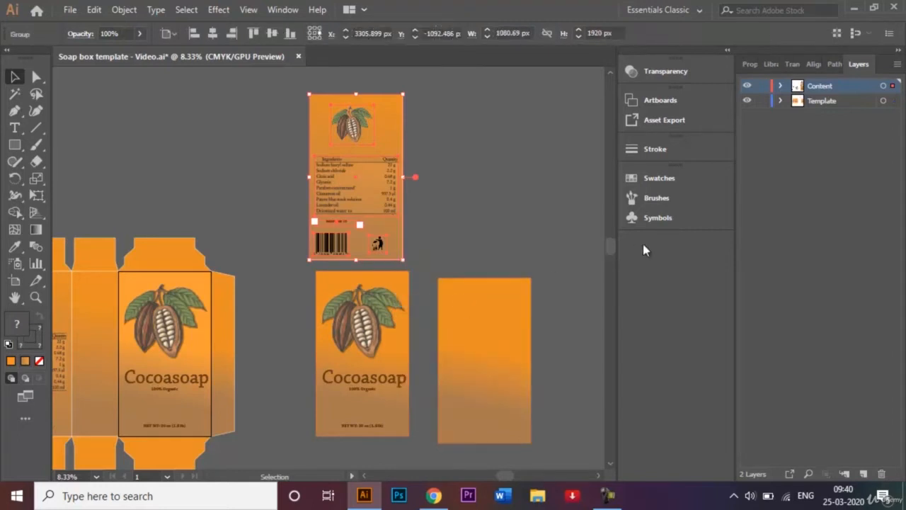
{"action": "left_click", "coordinate": [672, 220]}
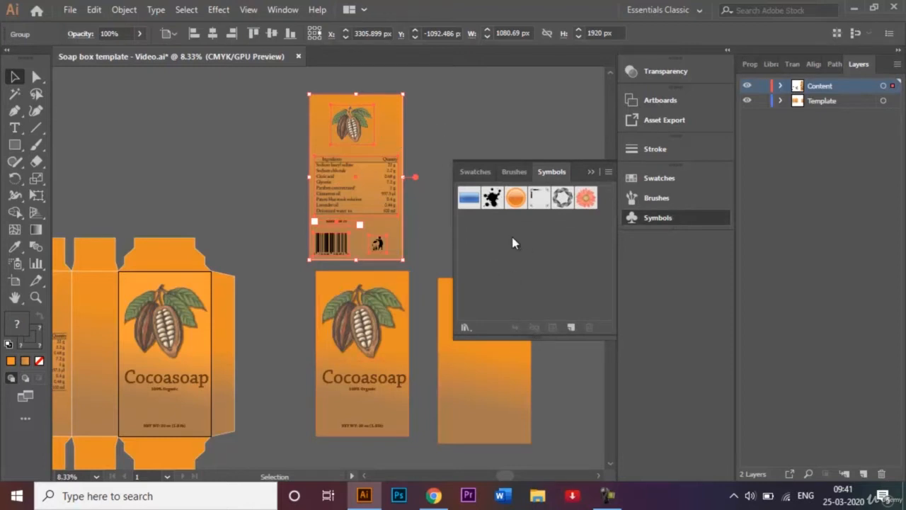
{"action": "left_click", "coordinate": [591, 173]}
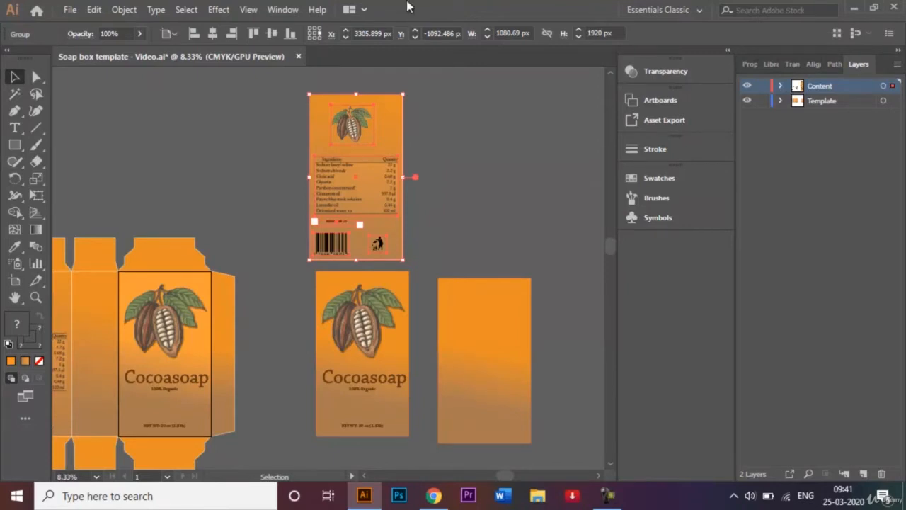
{"action": "left_click", "coordinate": [288, 9]}
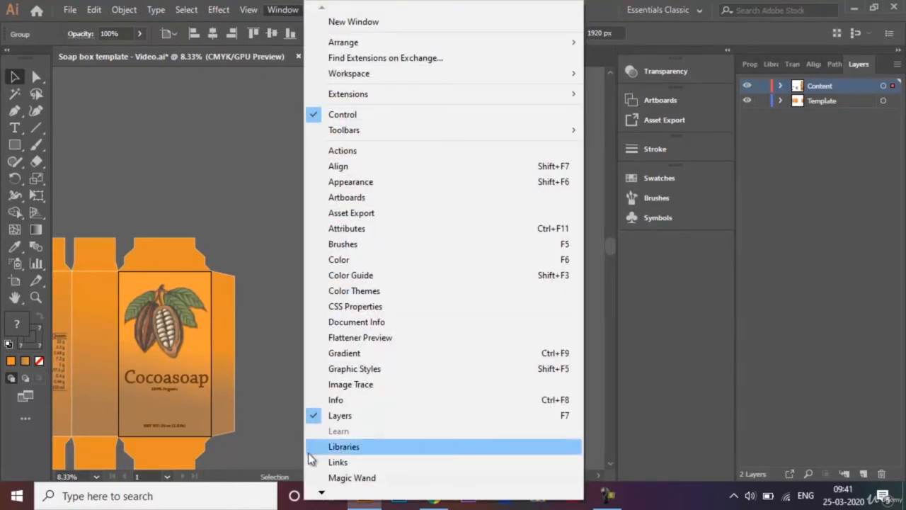
{"action": "mouse_move", "coordinate": [327, 498]}
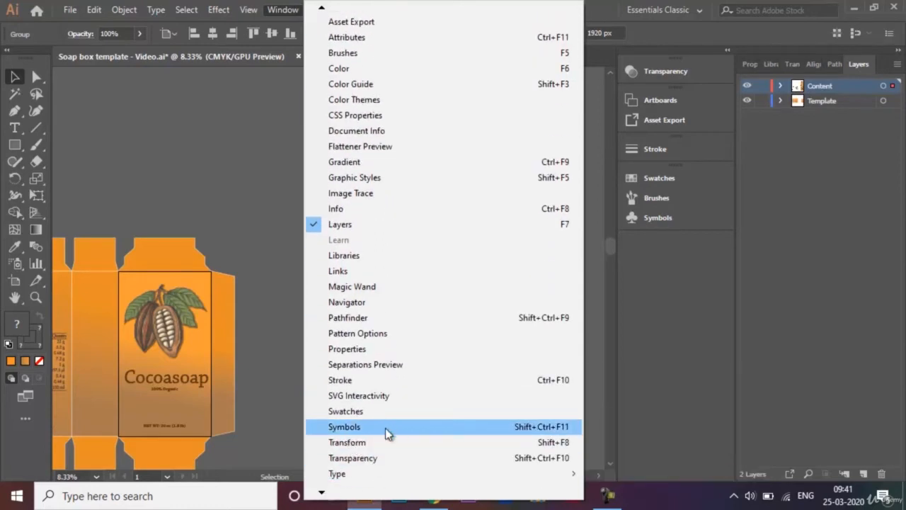
{"action": "left_click", "coordinate": [681, 369]}
Step: Save the grouped back panel copy as a dynamic movie clip symbol named Backside Symbol, and delete the copy from the canvas
{"action": "left_click", "coordinate": [656, 222]}
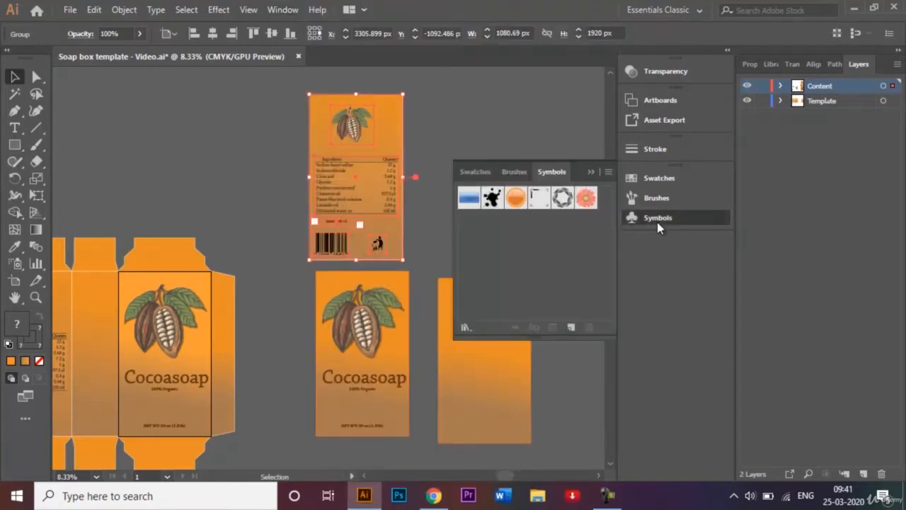
{"action": "left_click_drag", "start_coordinate": [388, 132], "coordinate": [503, 243]}
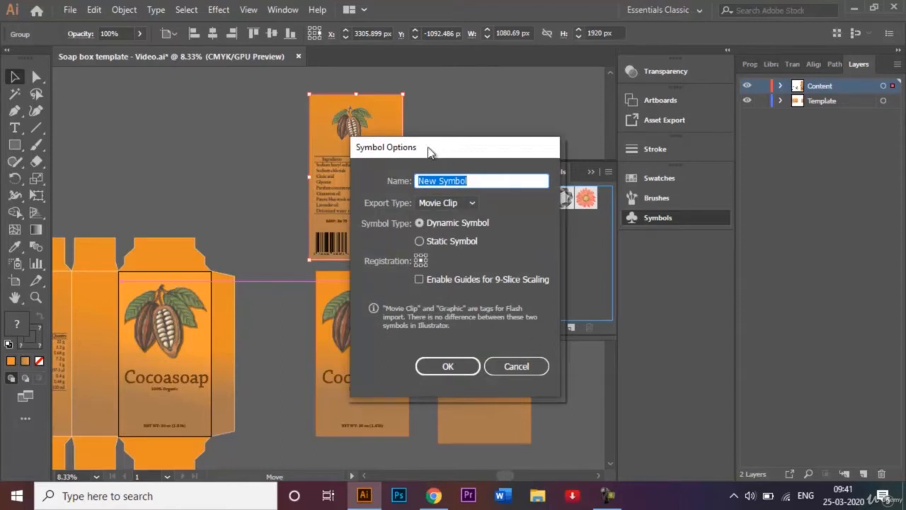
{"action": "left_click", "coordinate": [435, 180]}
{"action": "key", "text": "BackSpace"}
{"action": "key", "text": "BackSpace"}
{"action": "key", "text": "BackSpace"}
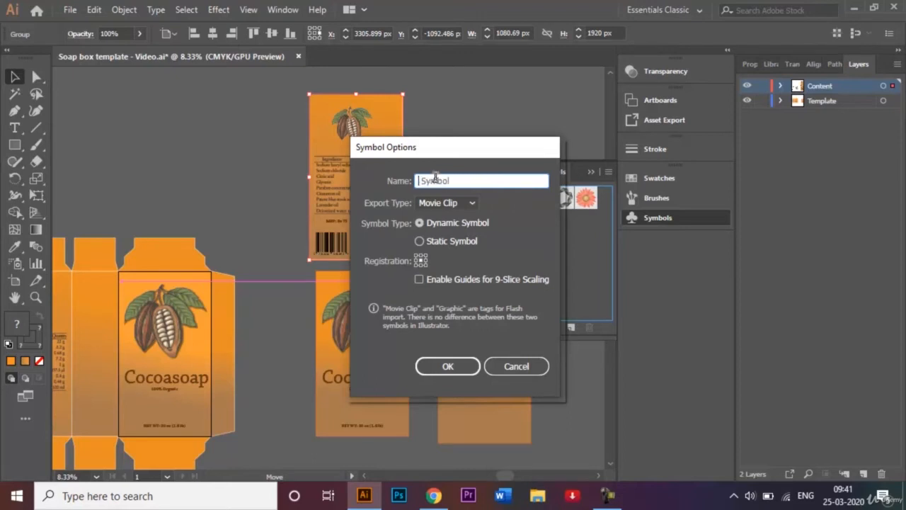
{"action": "type", "text": "Backside"}
{"action": "left_click", "coordinate": [463, 368]}
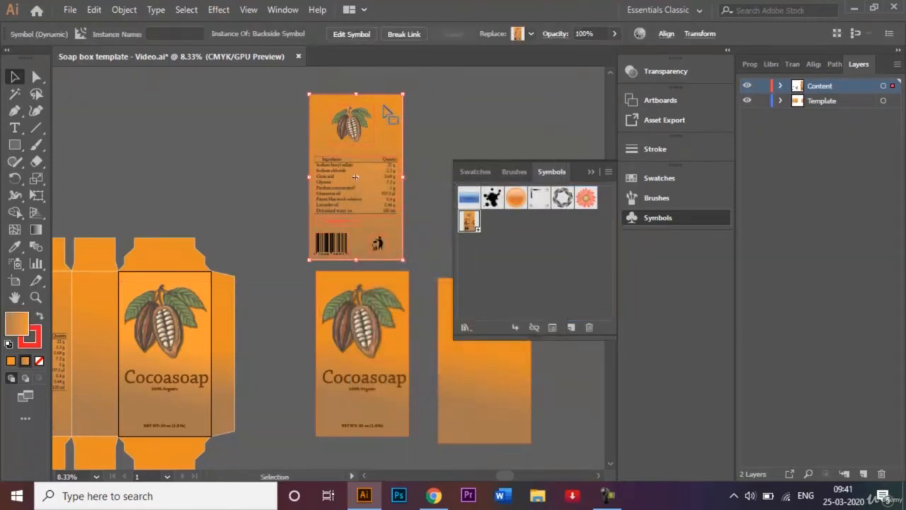
{"action": "key", "text": "Delete"}
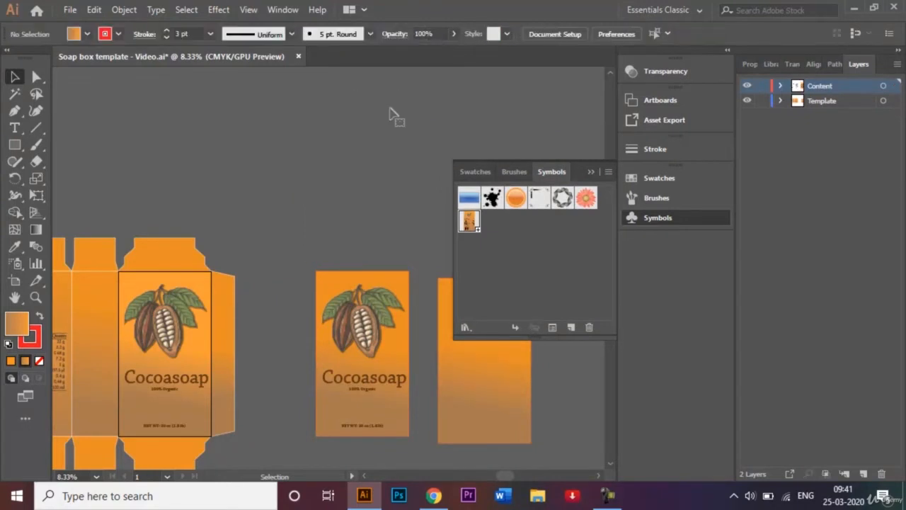
Step: Save the grouped front panel copy as a dynamic movie clip symbol named Frontside Symbol, and delete the copy from the canvas
{"action": "left_click", "coordinate": [336, 282]}
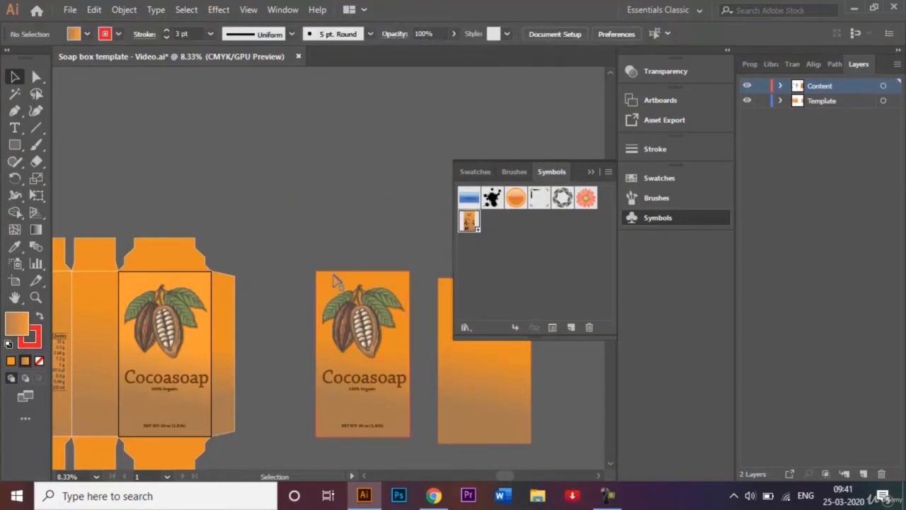
{"action": "left_click_drag", "start_coordinate": [336, 281], "coordinate": [524, 250]}
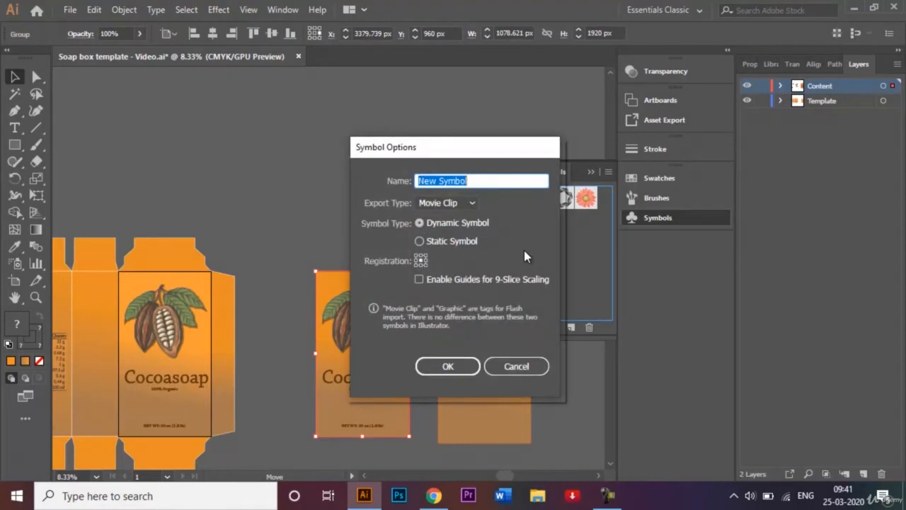
{"action": "right_click", "coordinate": [435, 178]}
{"action": "left_click", "coordinate": [435, 180]}
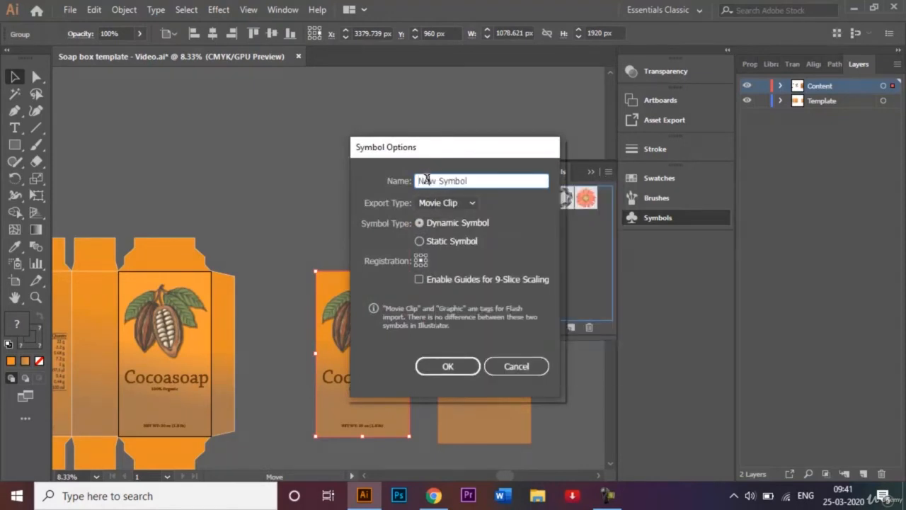
{"action": "double_click", "coordinate": [435, 181]}
{"action": "key", "text": "BackSpace"}
{"action": "type", "text": "Frontside"}
{"action": "left_click", "coordinate": [450, 366]}
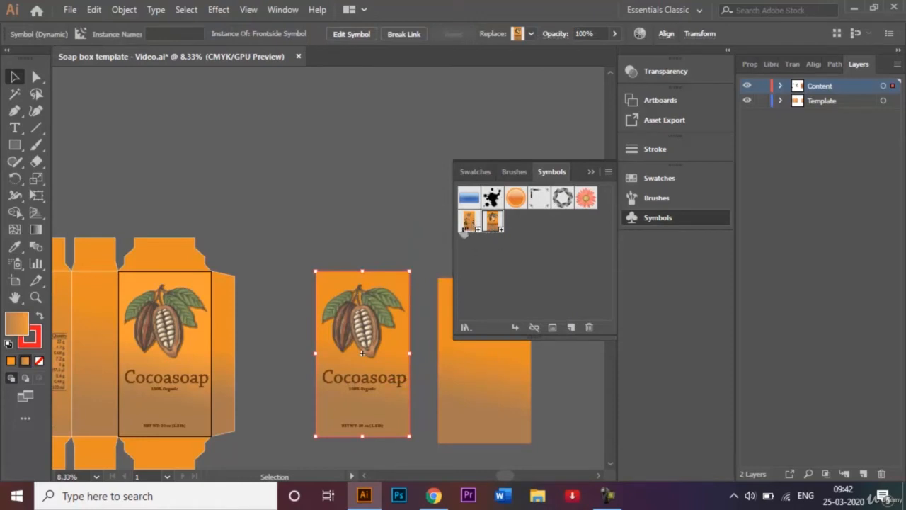
{"action": "left_click", "coordinate": [323, 240]}
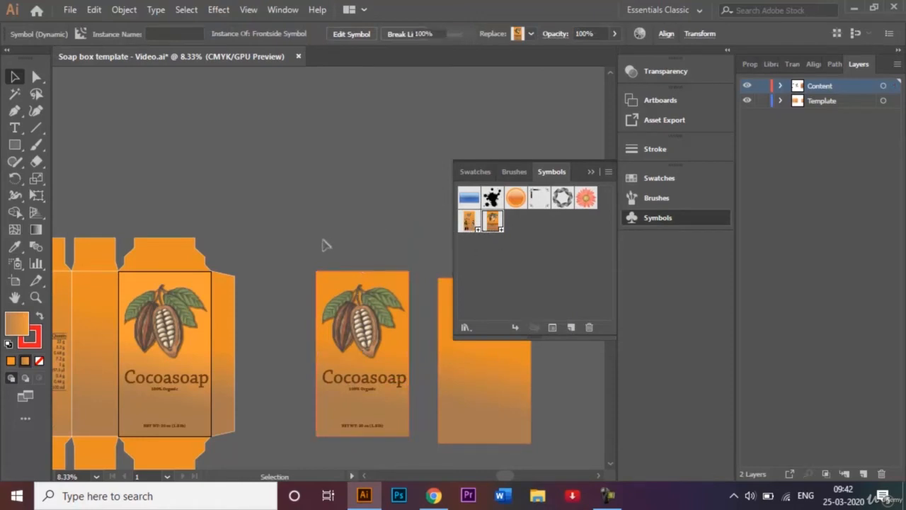
{"action": "left_click", "coordinate": [346, 277]}
{"action": "key", "text": "Delete"}
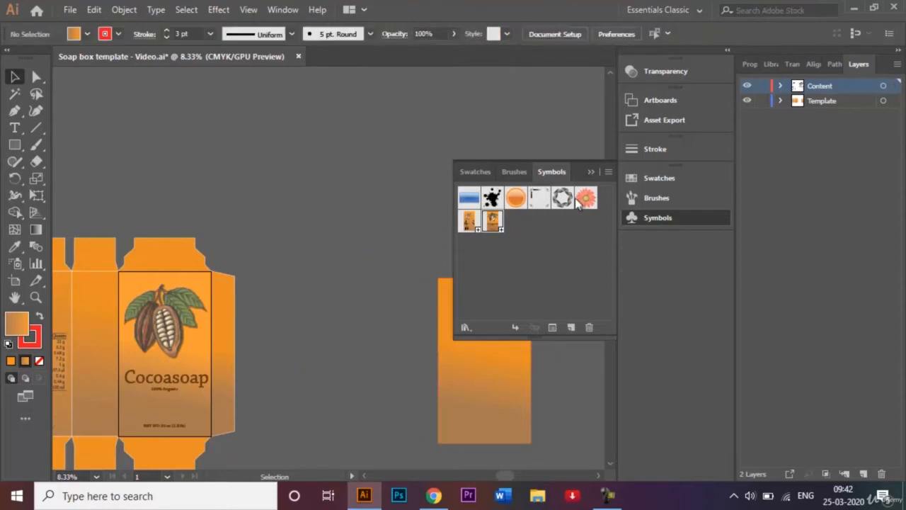
{"action": "left_click", "coordinate": [593, 172]}
Step: Move the plain gradient rectangle slightly up and closer to the box template, and remove its red stroke
{"action": "left_click_drag", "start_coordinate": [489, 347], "coordinate": [438, 323]}
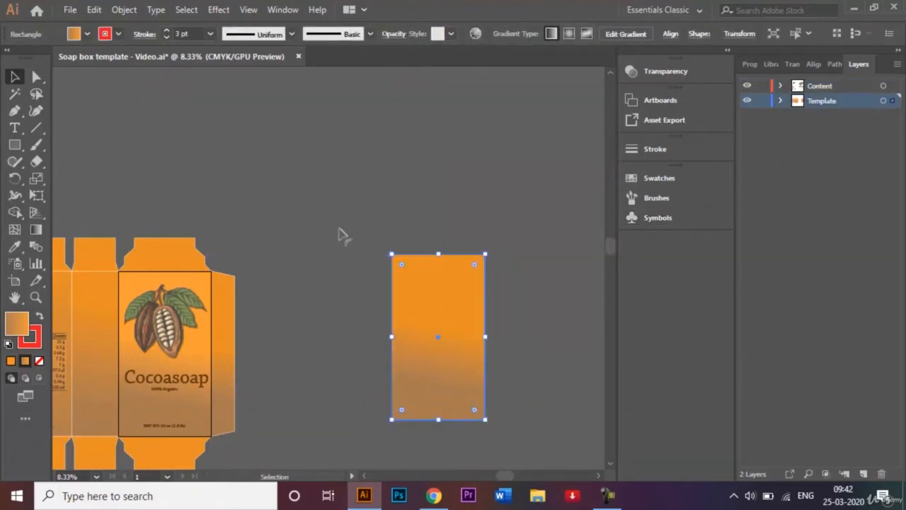
{"action": "left_click", "coordinate": [117, 35]}
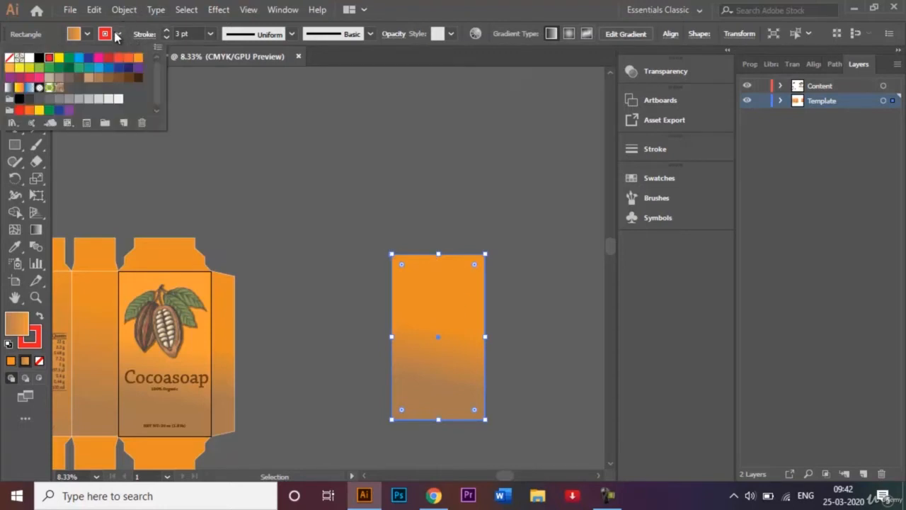
{"action": "left_click", "coordinate": [12, 60]}
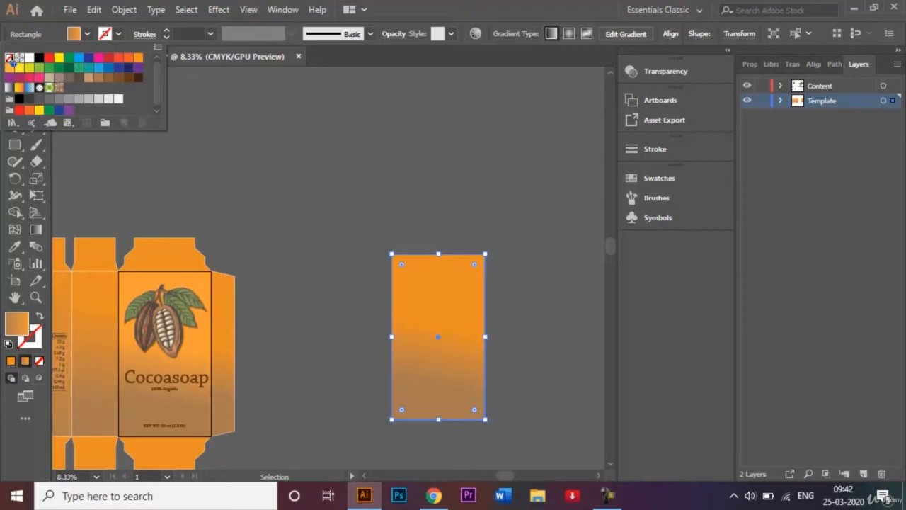
{"action": "left_click", "coordinate": [296, 155]}
{"action": "left_click", "coordinate": [334, 216]}
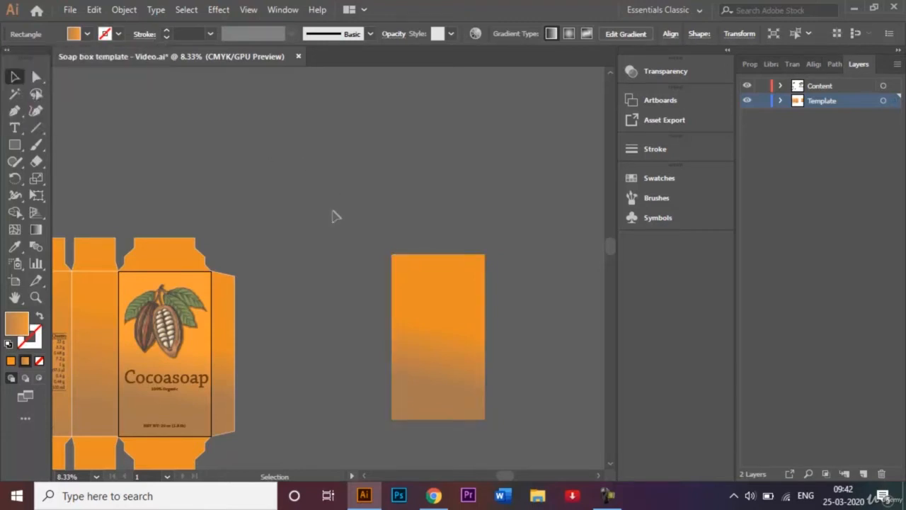
Step: Start a 3D Extrude & Bevel effect on the plain gradient rectangle with a custom rotation of about -7°, -34° and 1°
{"action": "left_click", "coordinate": [426, 304]}
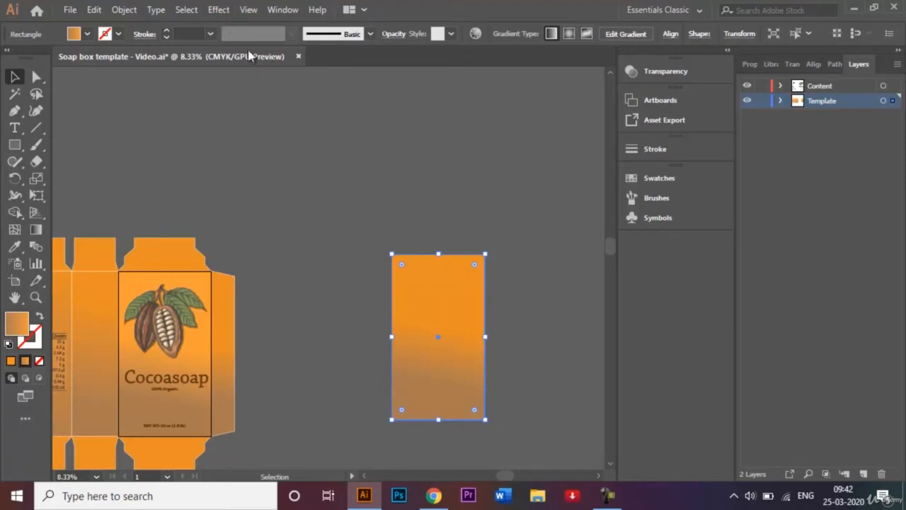
{"action": "left_click", "coordinate": [227, 16]}
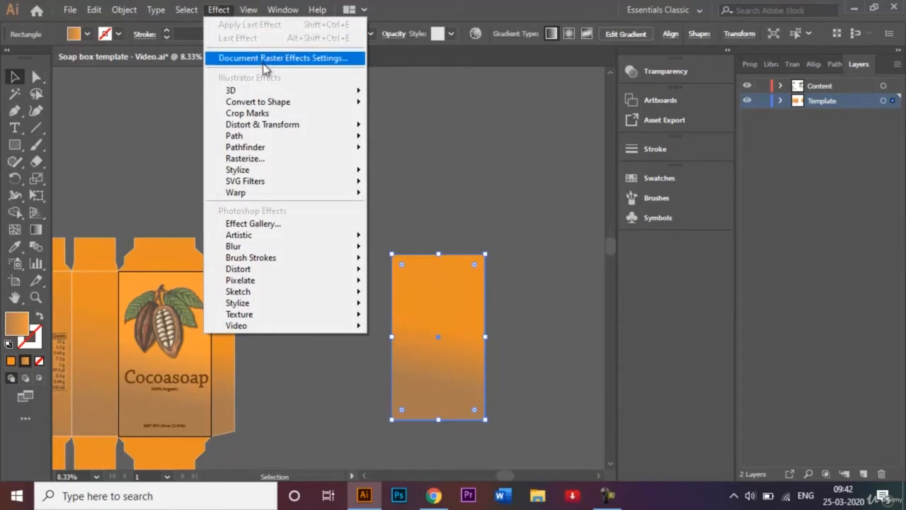
{"action": "mouse_move", "coordinate": [289, 90]}
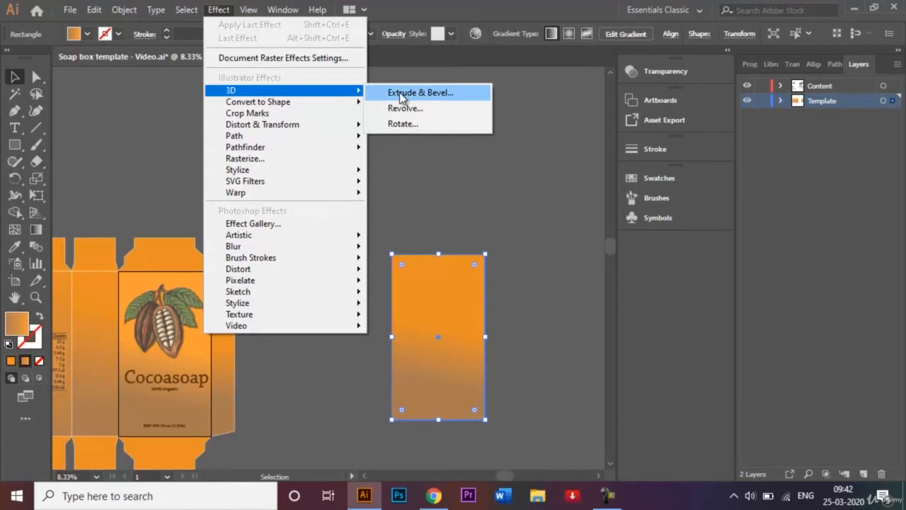
{"action": "left_click", "coordinate": [401, 96]}
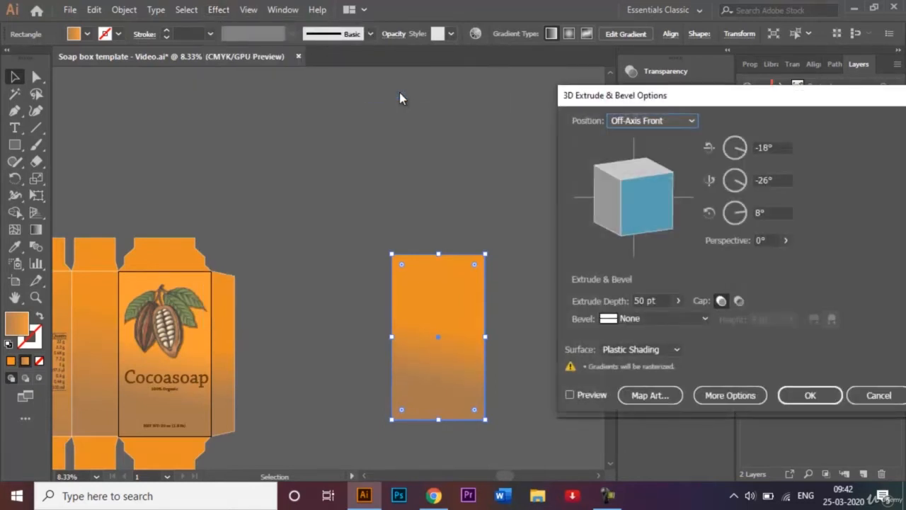
{"action": "left_click_drag", "start_coordinate": [620, 192], "coordinate": [631, 185]}
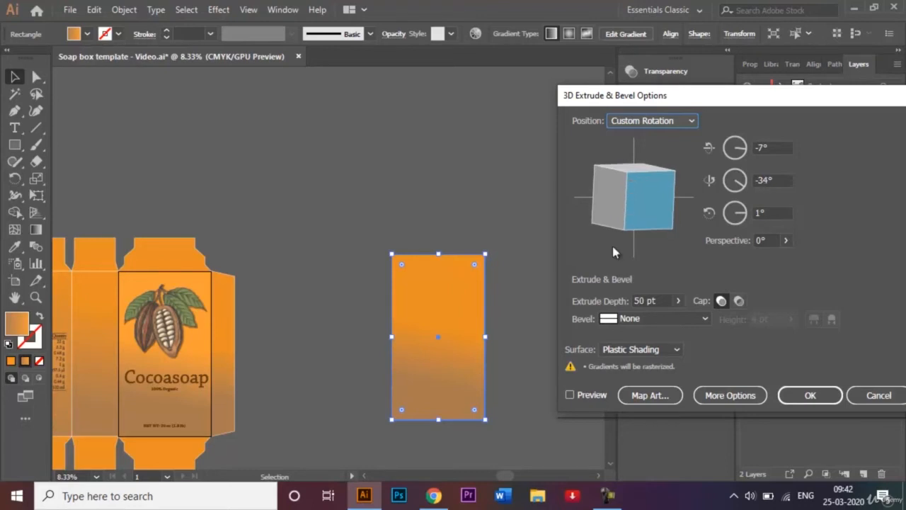
Step: Set the extrude depth to 550 pt and preview the resulting box
{"action": "left_click", "coordinate": [635, 300]}
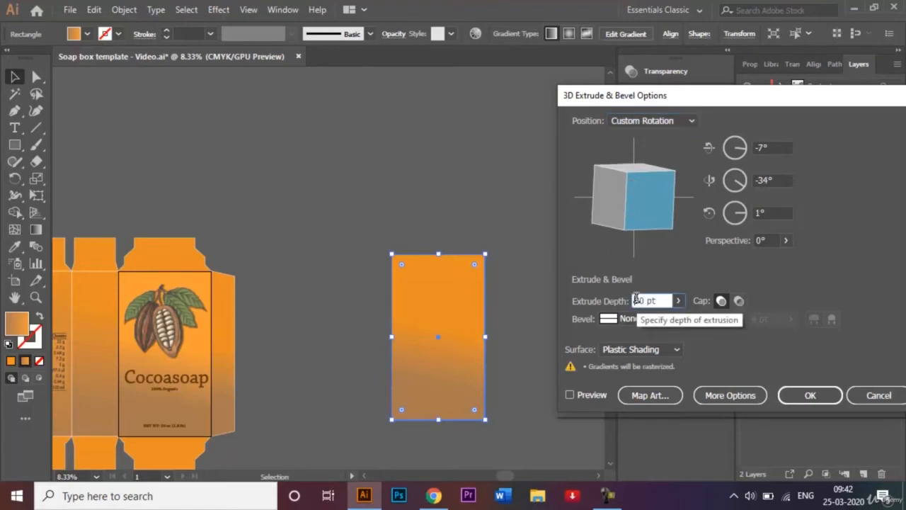
{"action": "type", "text": "5"}
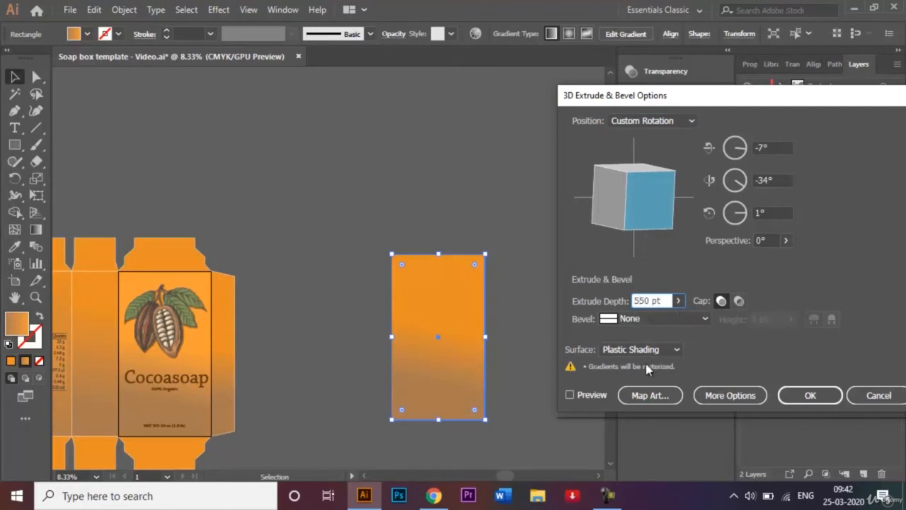
{"action": "left_click", "coordinate": [569, 394]}
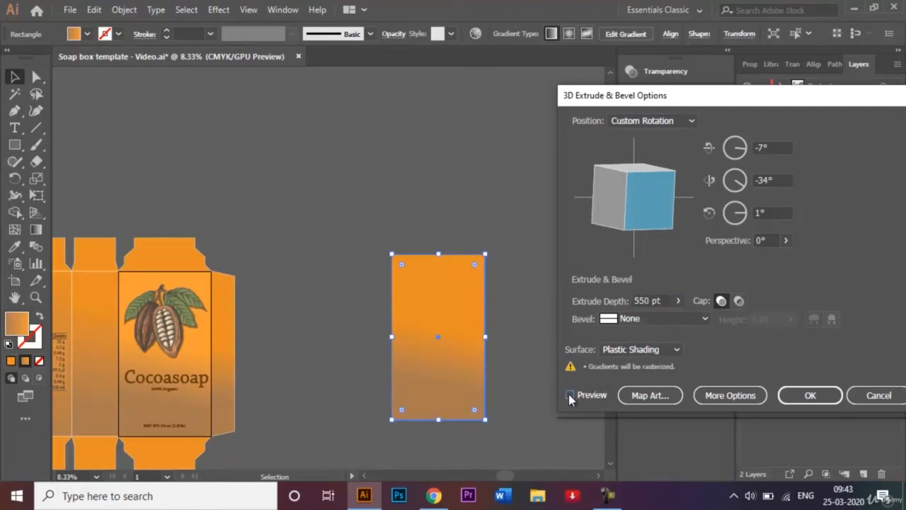
{"action": "left_click", "coordinate": [569, 395]}
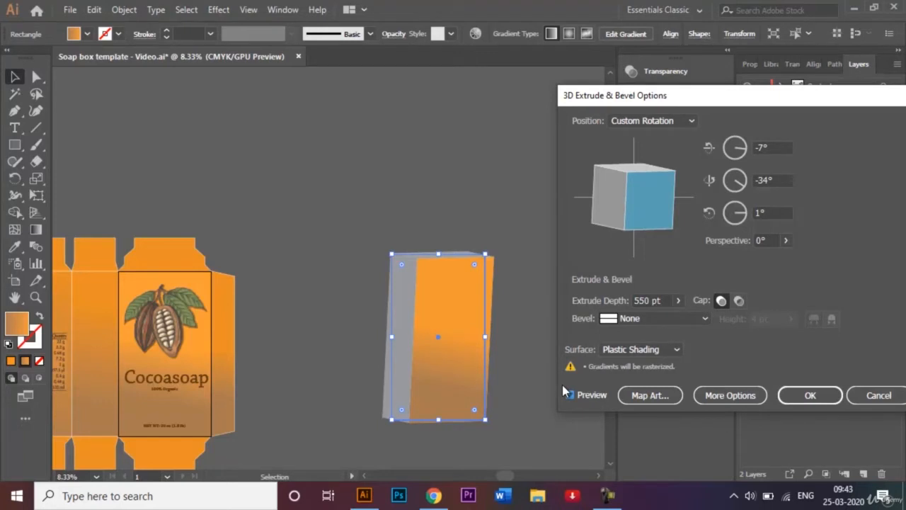
{"action": "left_click", "coordinate": [570, 394]}
Step: Set the extrude depth to 750 pt and turn on the preview of the box
{"action": "left_click", "coordinate": [644, 300]}
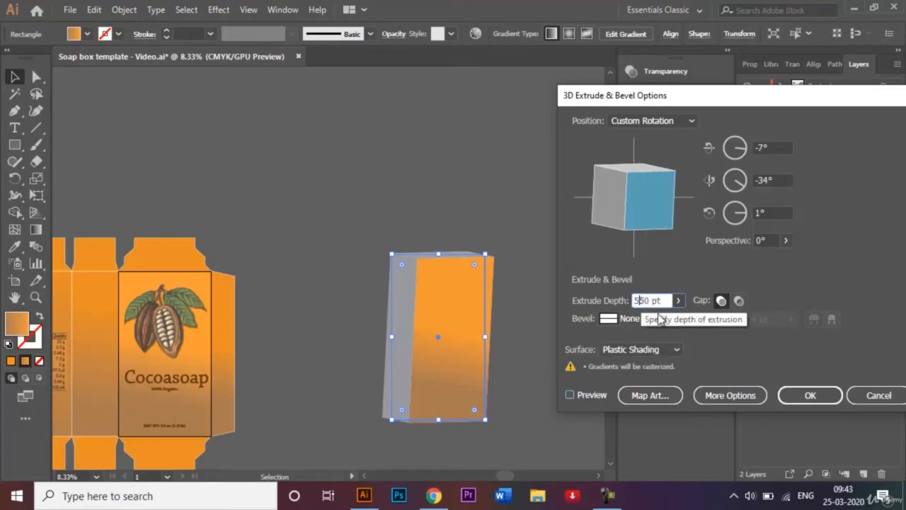
{"action": "key", "text": "Home"}
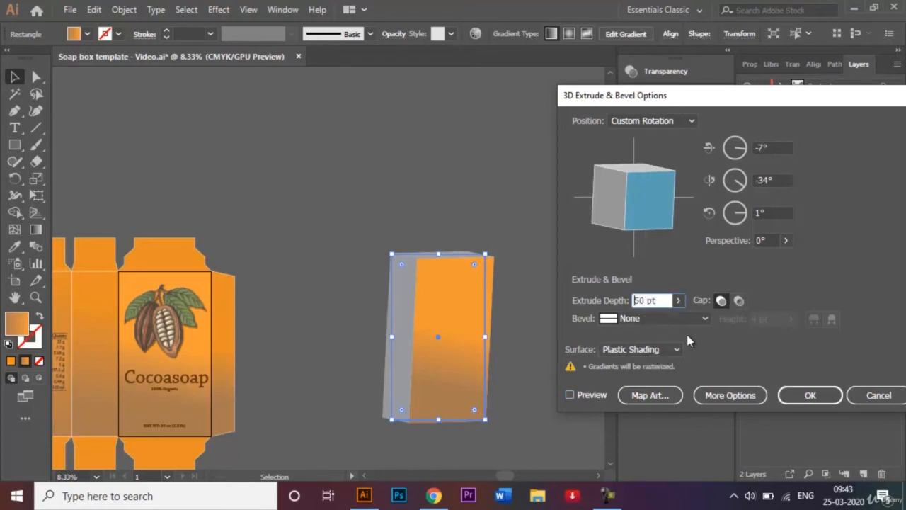
{"action": "key", "text": "Delete"}
{"action": "type", "text": "7"}
{"action": "left_click", "coordinate": [571, 394]}
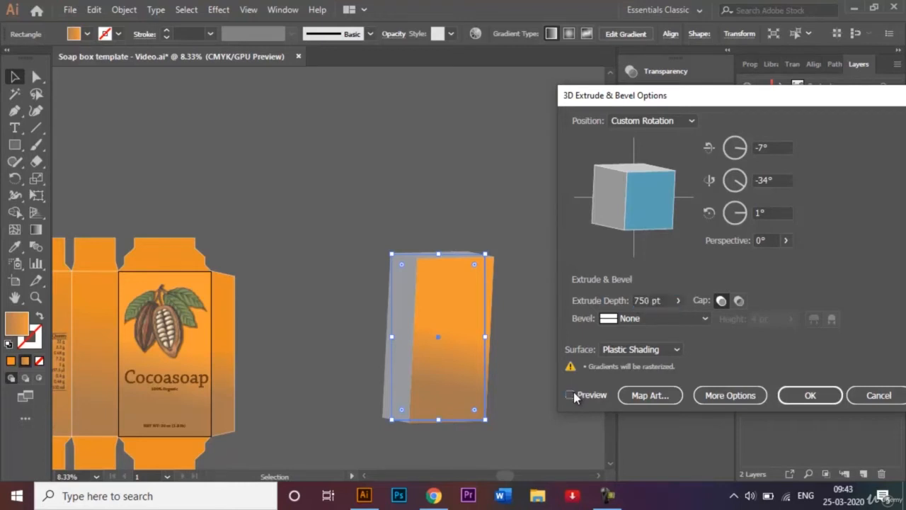
{"action": "left_click", "coordinate": [571, 394]}
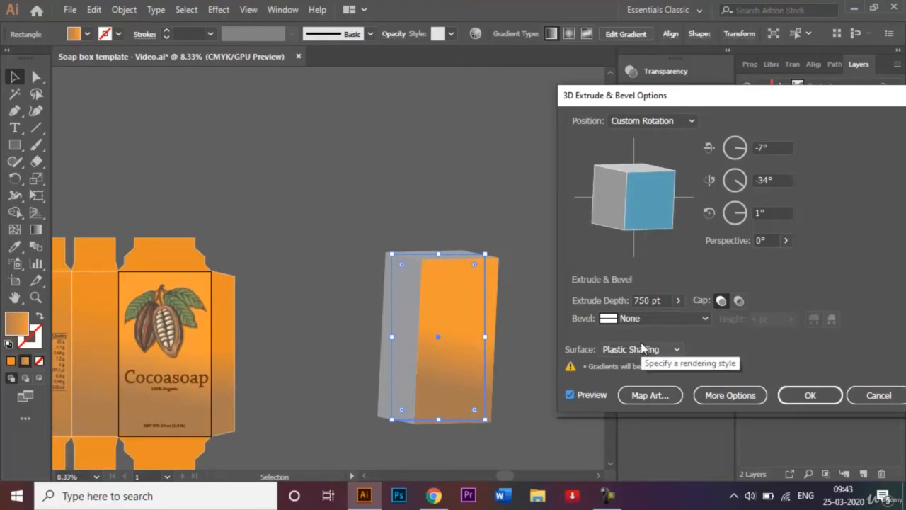
Step: Map the Frontside Symbol onto surface 1 of 6, the front face of the extruded box
{"action": "left_click", "coordinate": [651, 396]}
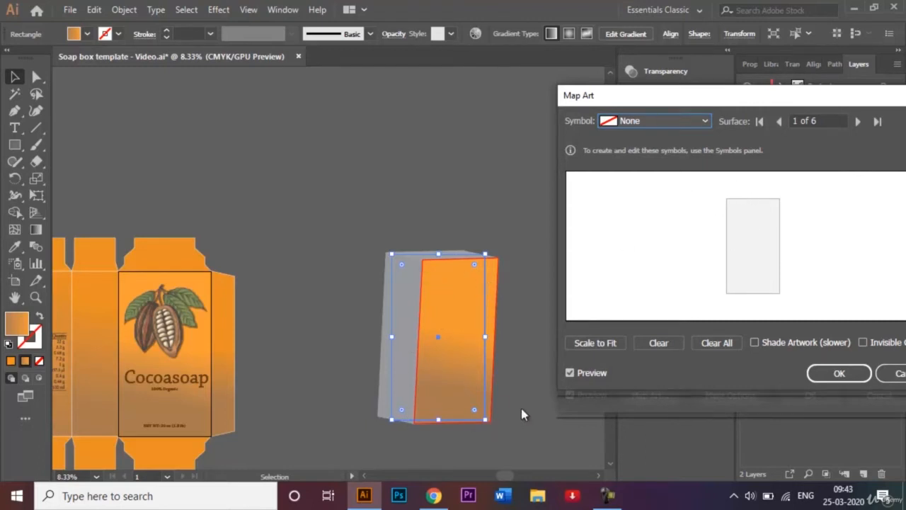
{"action": "left_click", "coordinate": [707, 122]}
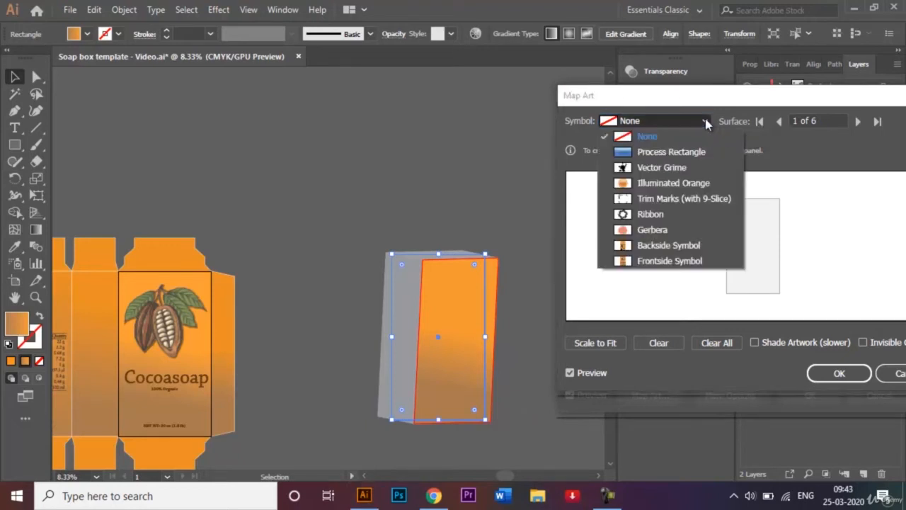
{"action": "left_click", "coordinate": [675, 263]}
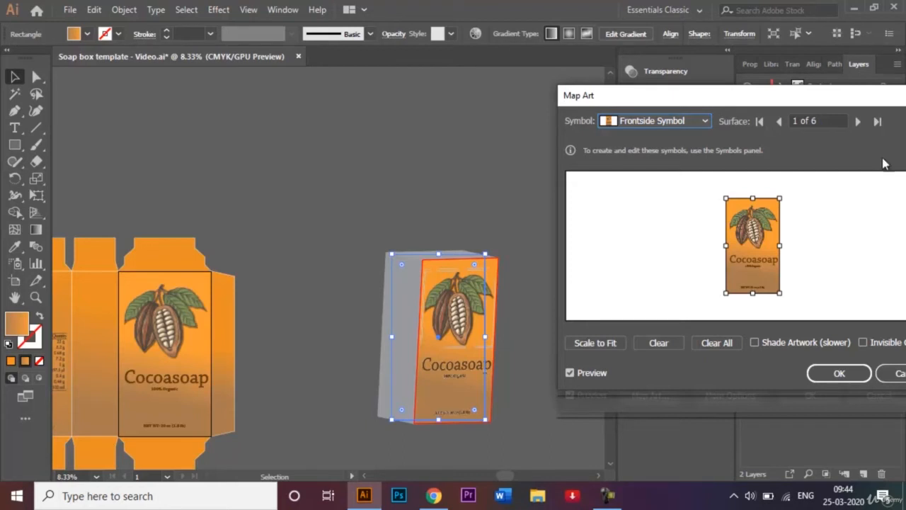
Step: Map the Backside Symbol onto surface 3 of 6, rotating it sideways and scaling it to cover the box's narrow side face
{"action": "left_click", "coordinate": [857, 122]}
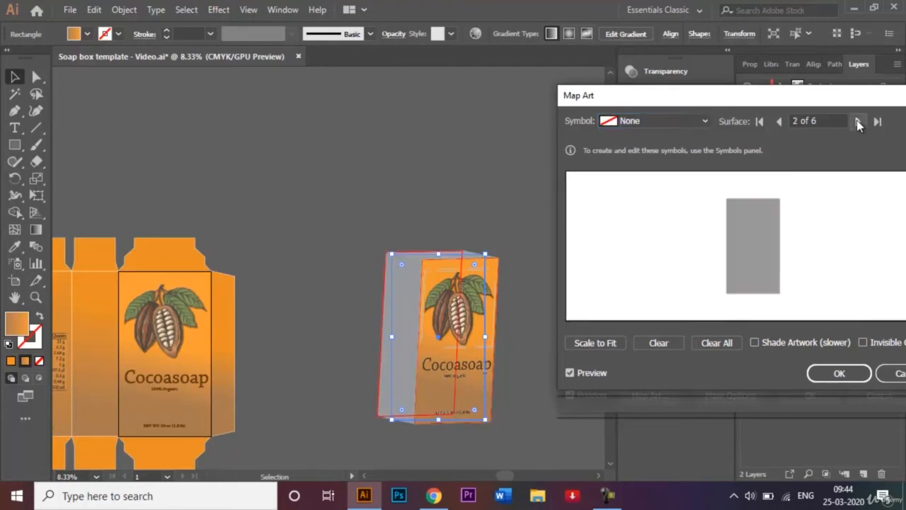
{"action": "left_click", "coordinate": [857, 121]}
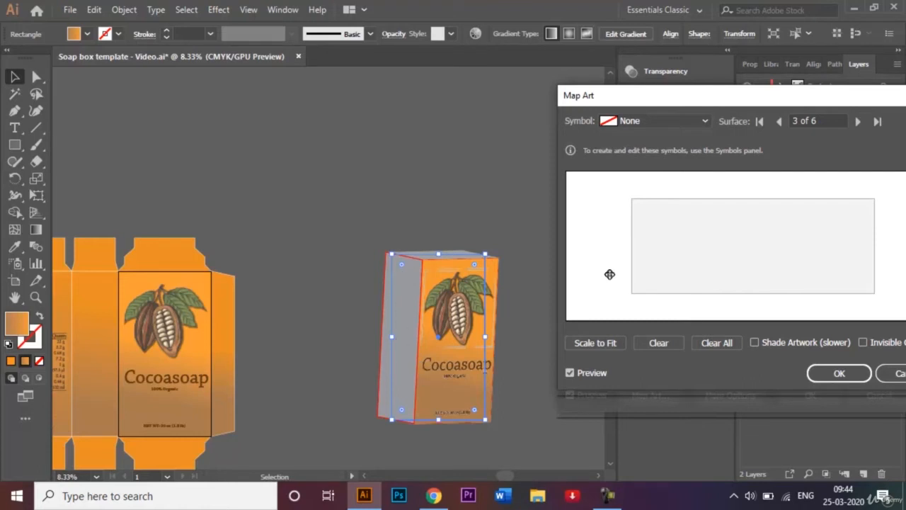
{"action": "left_click", "coordinate": [708, 123]}
{"action": "left_click", "coordinate": [667, 247]}
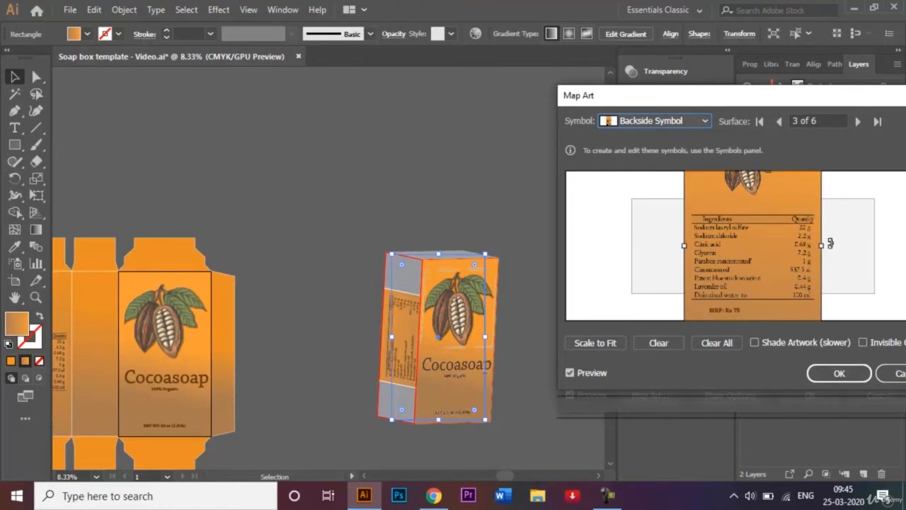
{"action": "left_click_drag", "start_coordinate": [827, 244], "coordinate": [752, 312]}
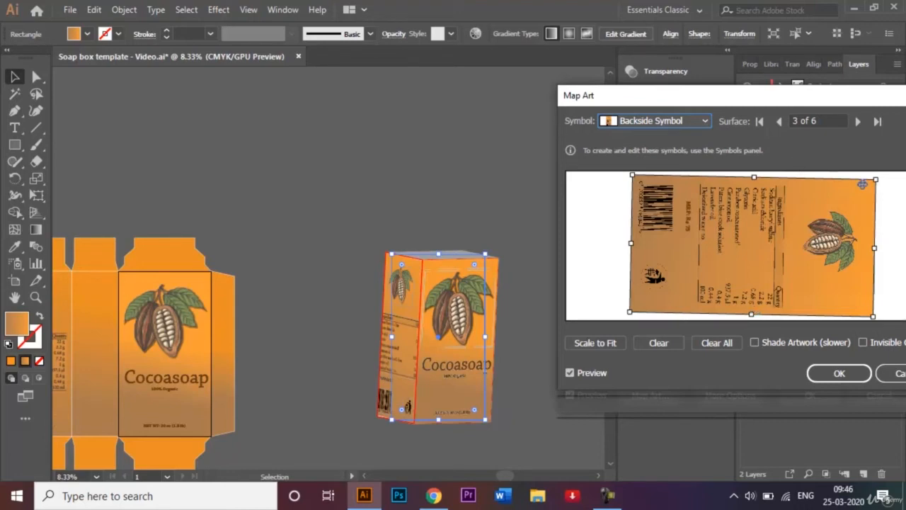
{"action": "left_click_drag", "start_coordinate": [878, 180], "coordinate": [864, 189]}
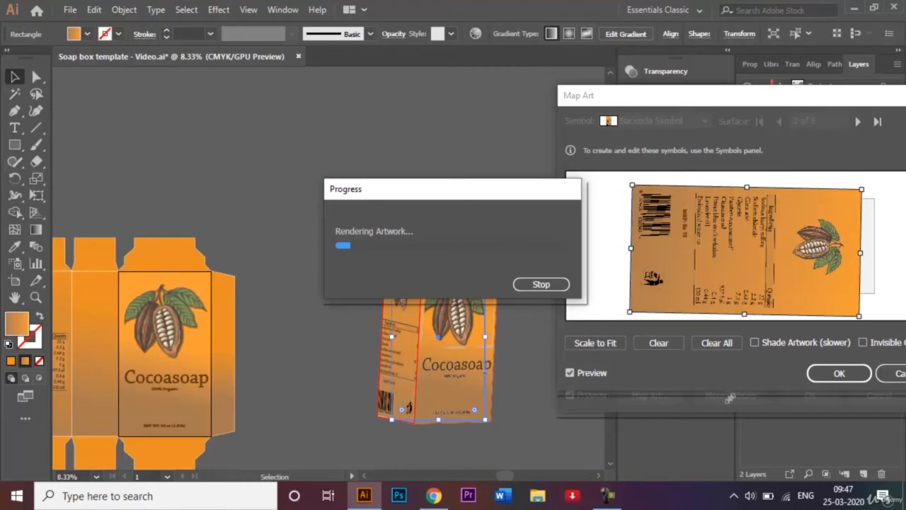
{"action": "left_click", "coordinate": [610, 501]}
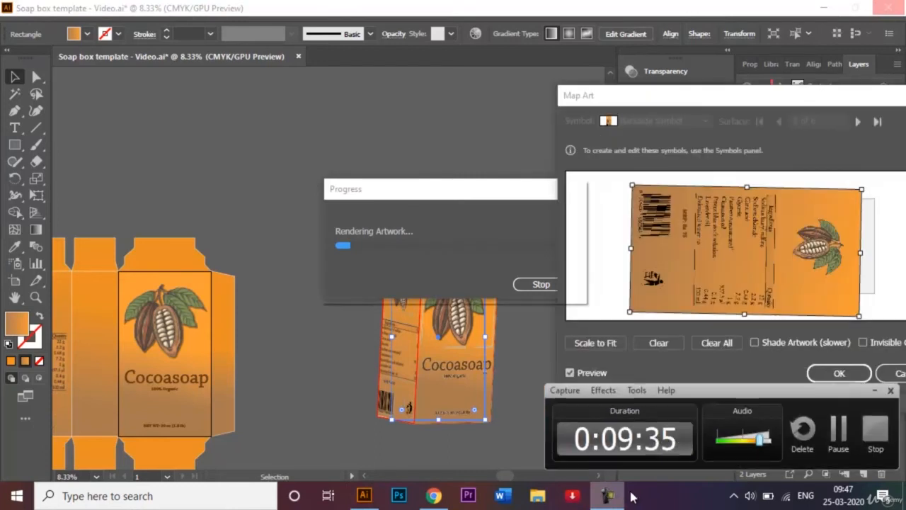
{"action": "left_click", "coordinate": [838, 430]}
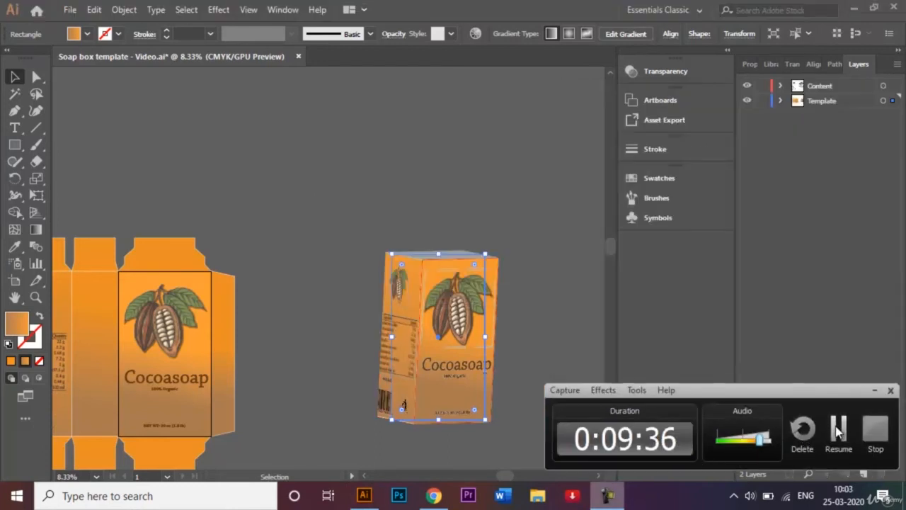
{"action": "left_click", "coordinate": [838, 430]}
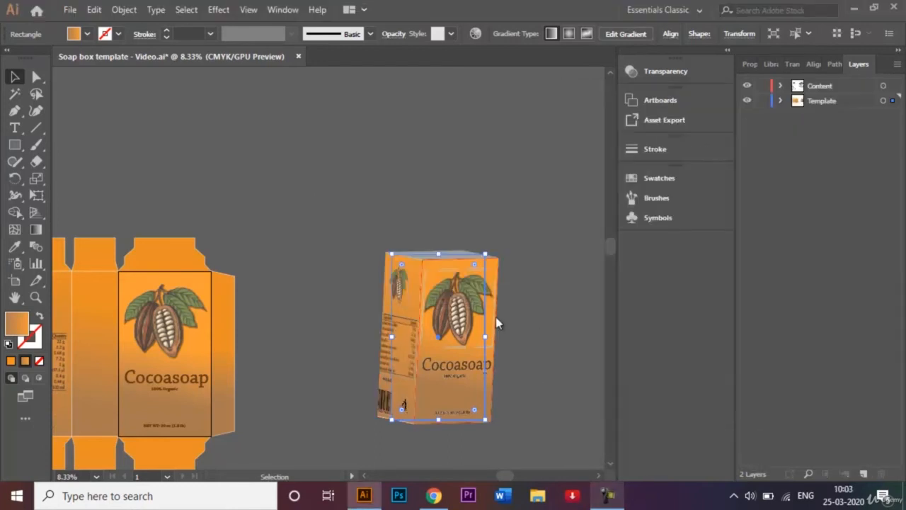
Step: Expand the appearance of the mapped 3D soap box
{"action": "left_click", "coordinate": [535, 178]}
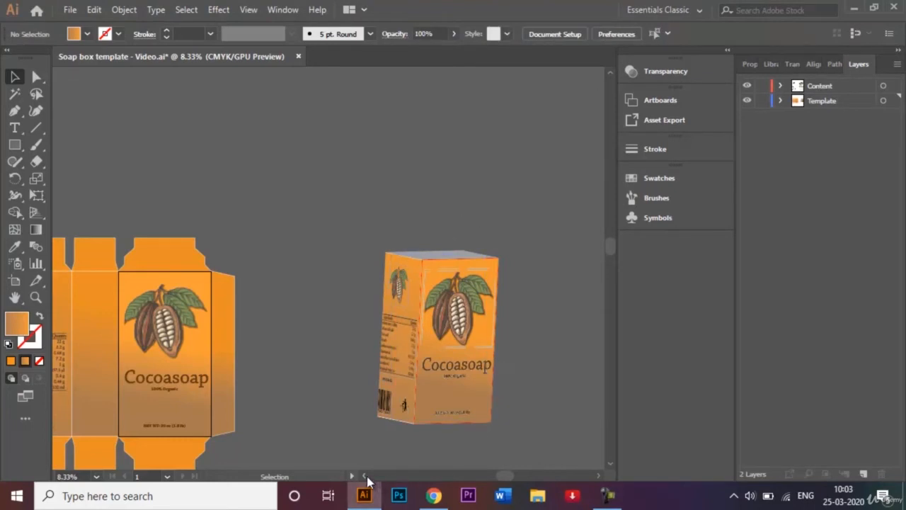
{"action": "scroll", "coordinate": [460, 303], "scroll_direction": "left", "scroll_amount": 1}
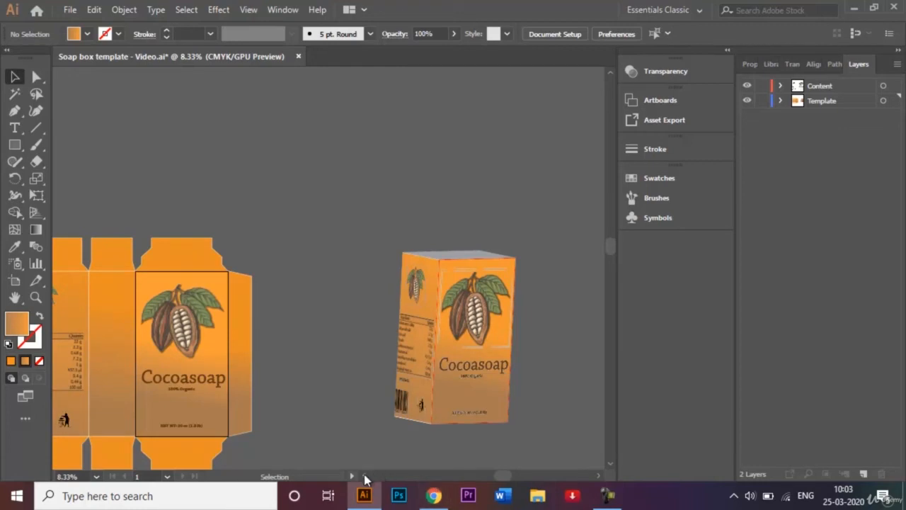
{"action": "scroll", "coordinate": [366, 480], "scroll_direction": "left", "scroll_amount": 4}
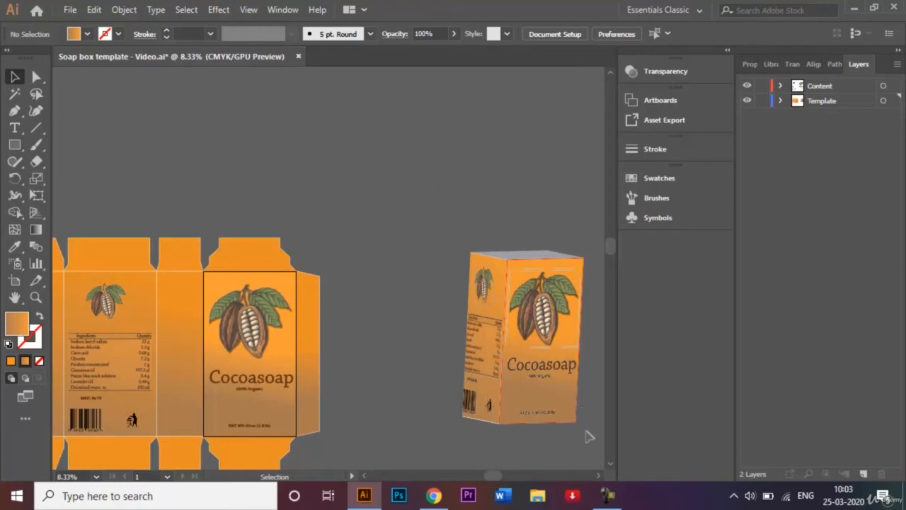
{"action": "key", "text": "ctrl+z"}
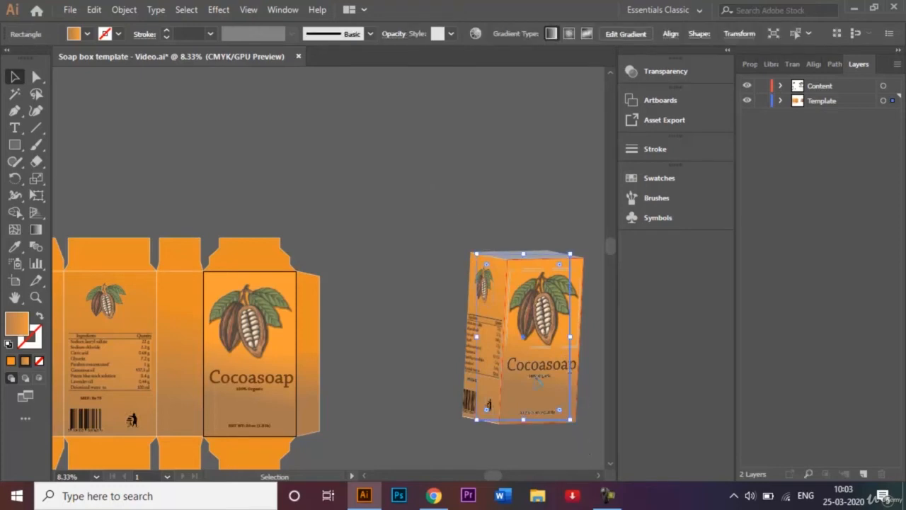
{"action": "left_click", "coordinate": [125, 10]}
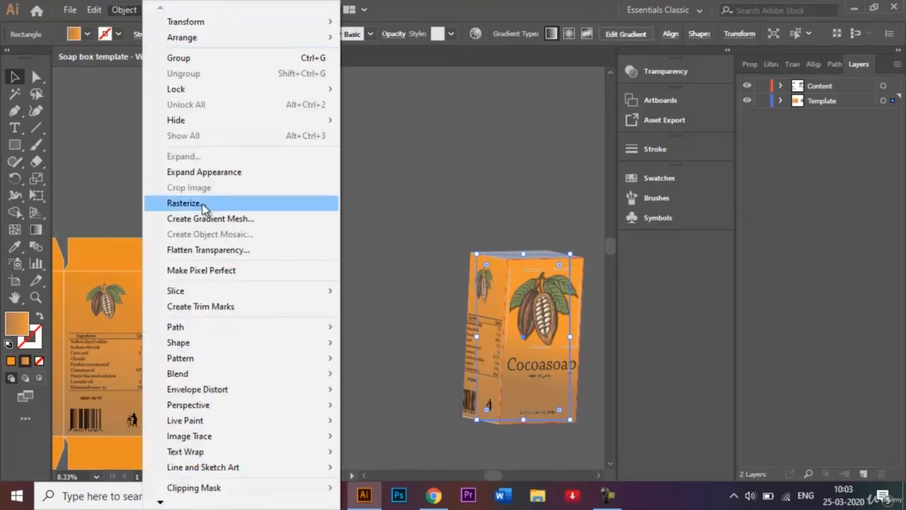
{"action": "left_click", "coordinate": [244, 172]}
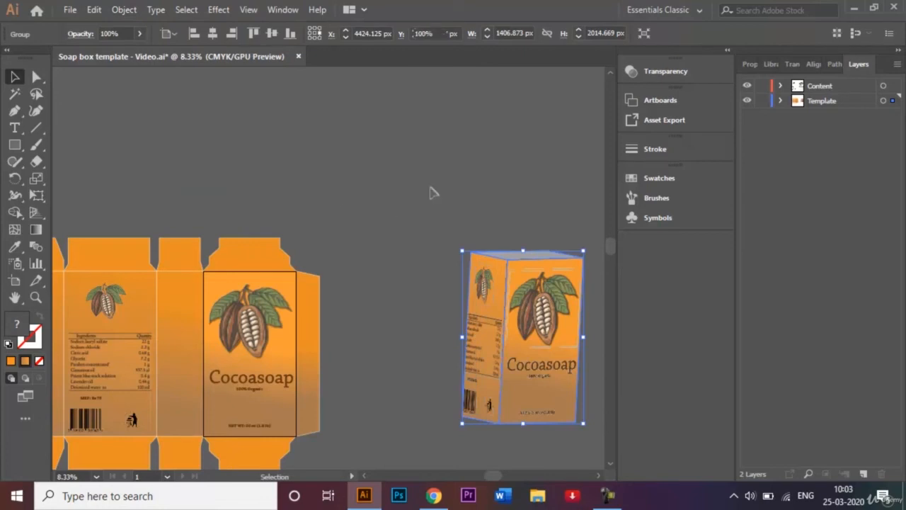
{"action": "left_click", "coordinate": [449, 229]}
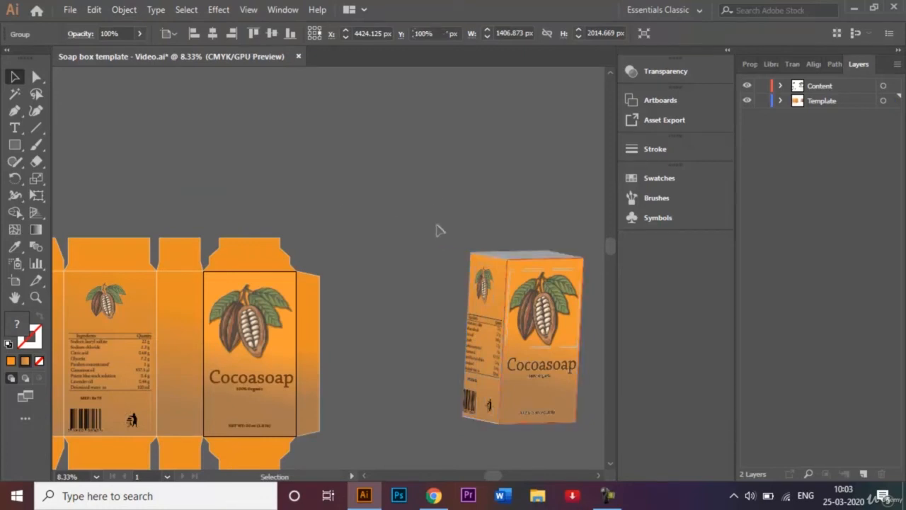
Step: Ungroup the expanded soap box twice to separate its faces
{"action": "left_click", "coordinate": [582, 424]}
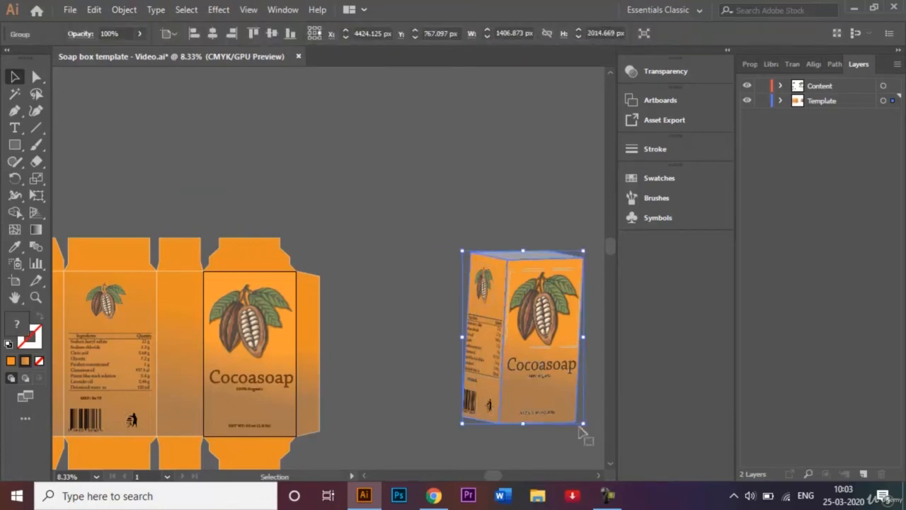
{"action": "right_click", "coordinate": [521, 342]}
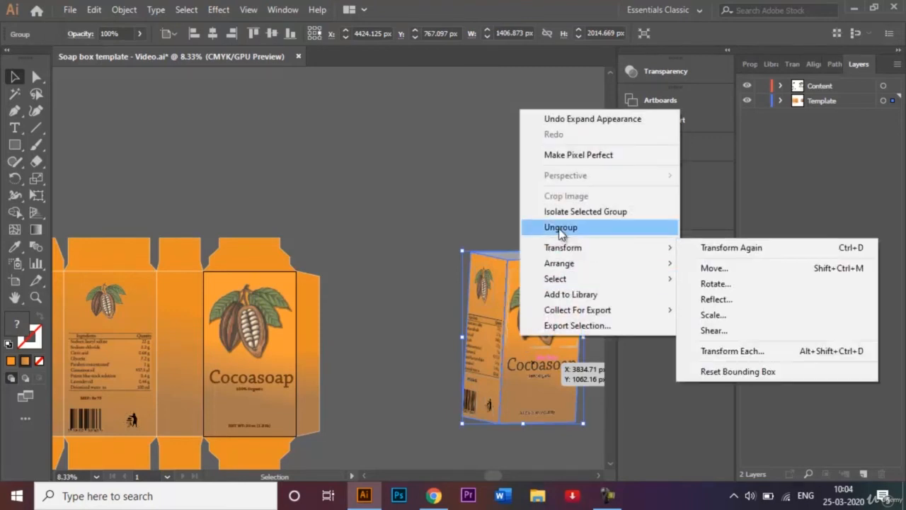
{"action": "left_click", "coordinate": [560, 227]}
{"action": "right_click", "coordinate": [501, 270]}
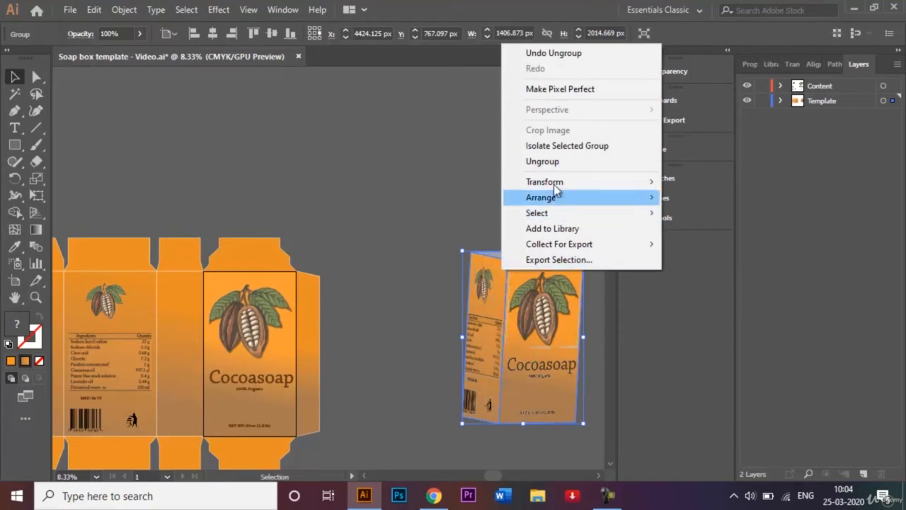
{"action": "left_click", "coordinate": [554, 162]}
{"action": "left_click", "coordinate": [461, 162]}
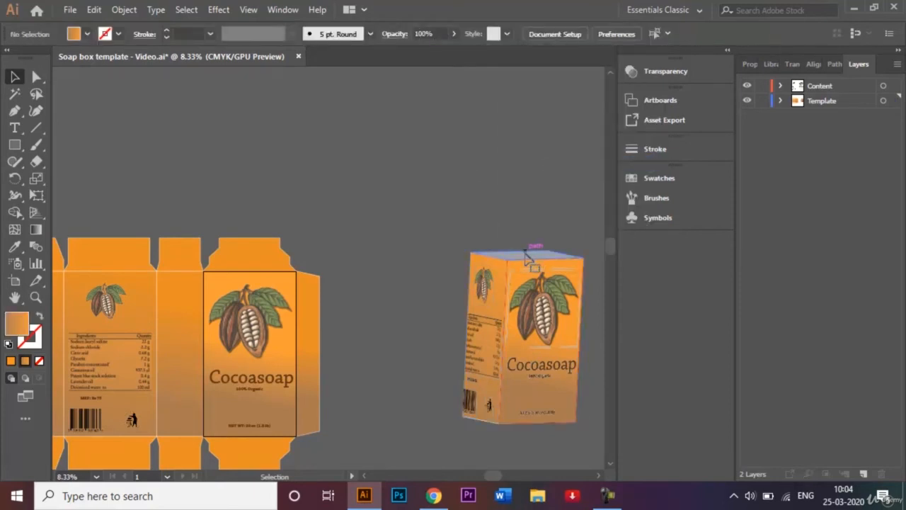
Step: Fill the grey top face of the box with the solid orange swatch
{"action": "left_click", "coordinate": [526, 257]}
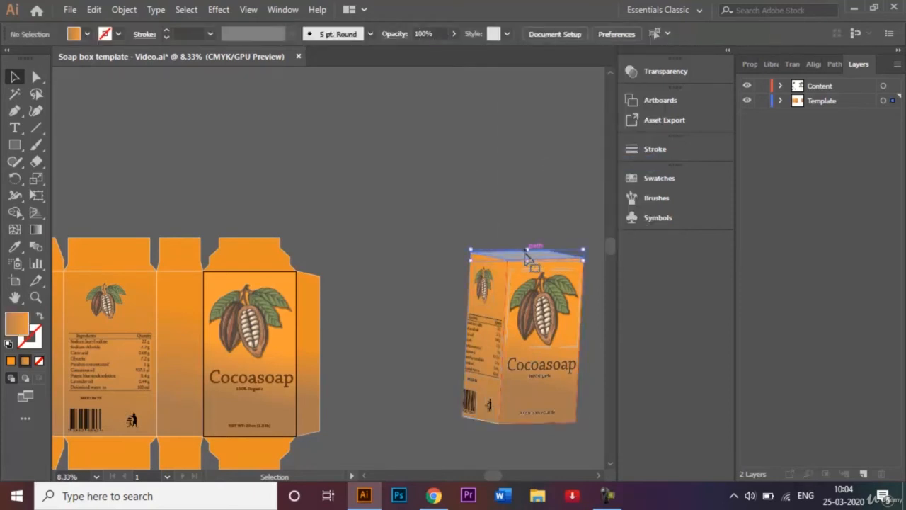
{"action": "left_click", "coordinate": [88, 33]}
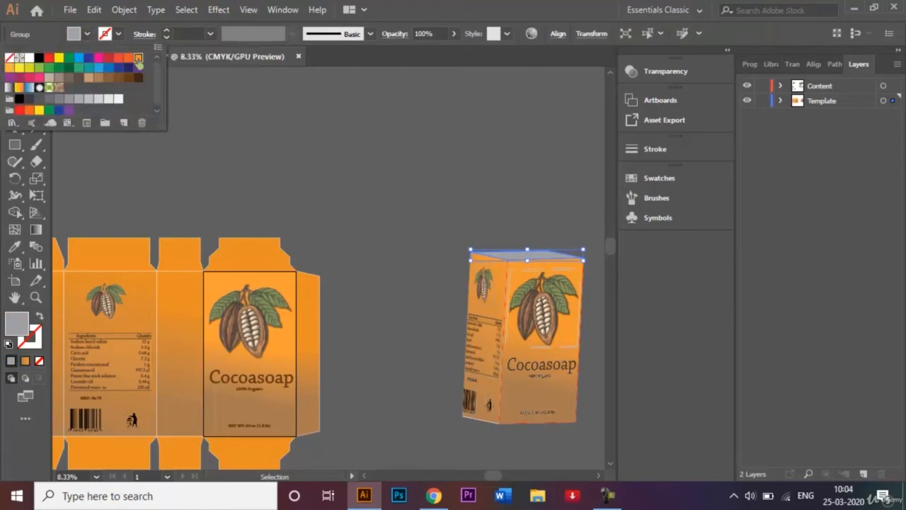
{"action": "left_click", "coordinate": [138, 58]}
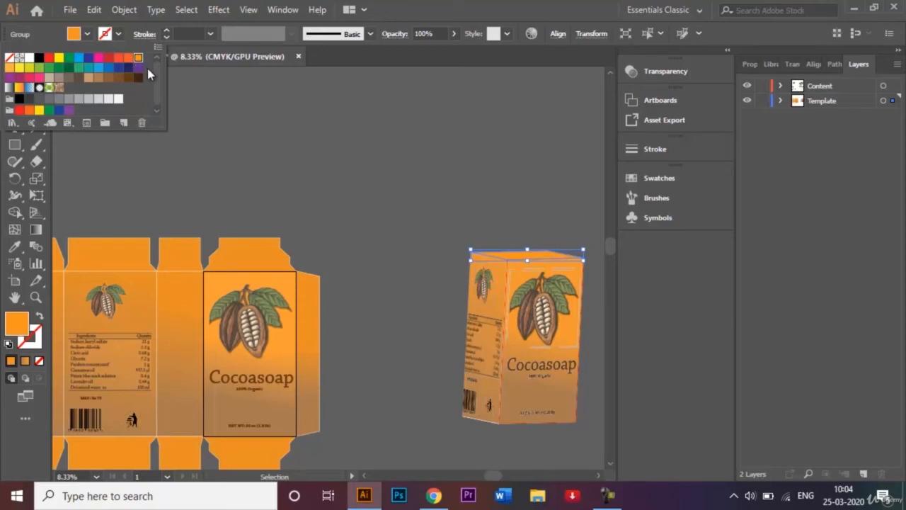
{"action": "left_click", "coordinate": [396, 236]}
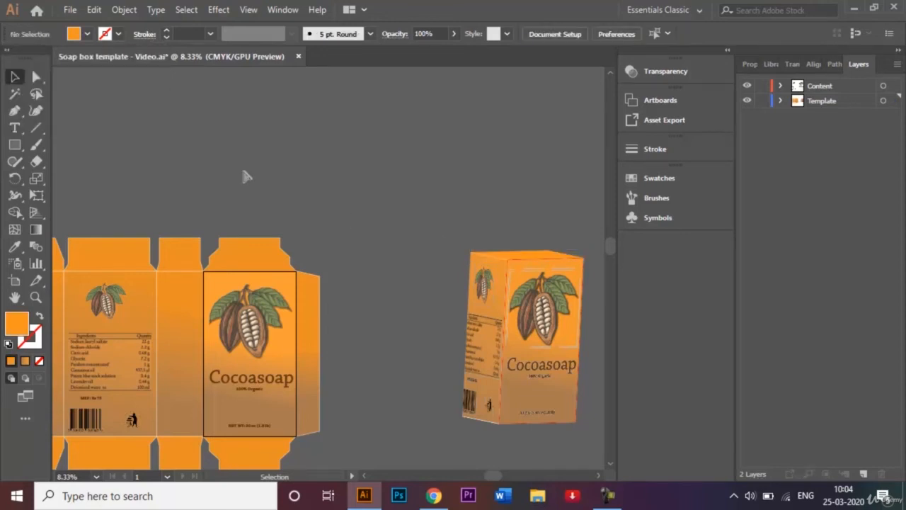
Step: Delete all the flat box template artwork, keeping only the 3D soap box
{"action": "key", "text": "ctrl+minus"}
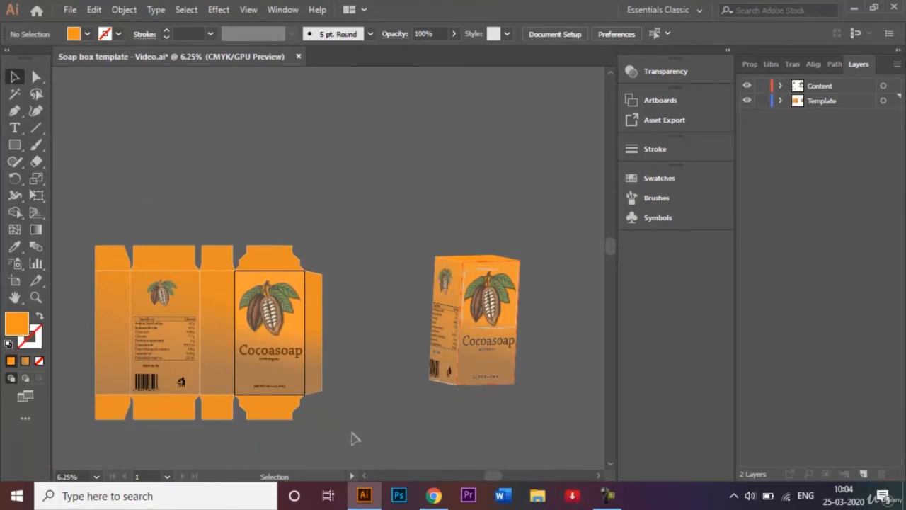
{"action": "key", "text": "ctrl+a"}
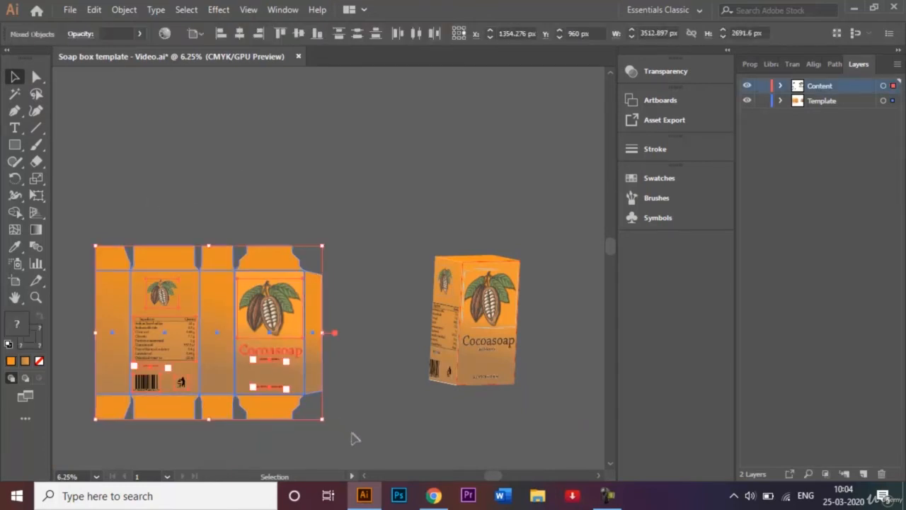
{"action": "key", "text": "Delete"}
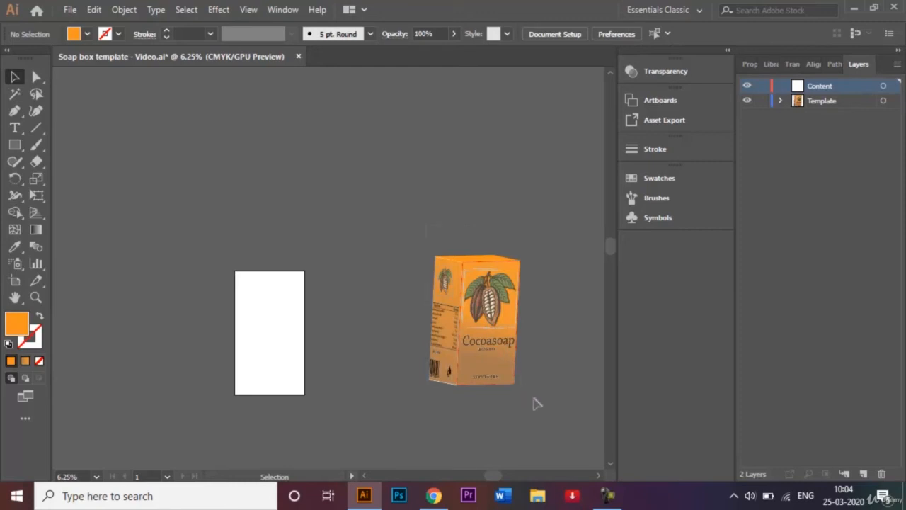
Step: Scale the whole 3D soap box down to about 757 × 1085 px and move it onto the artboard
{"action": "key", "text": "ctrl+a"}
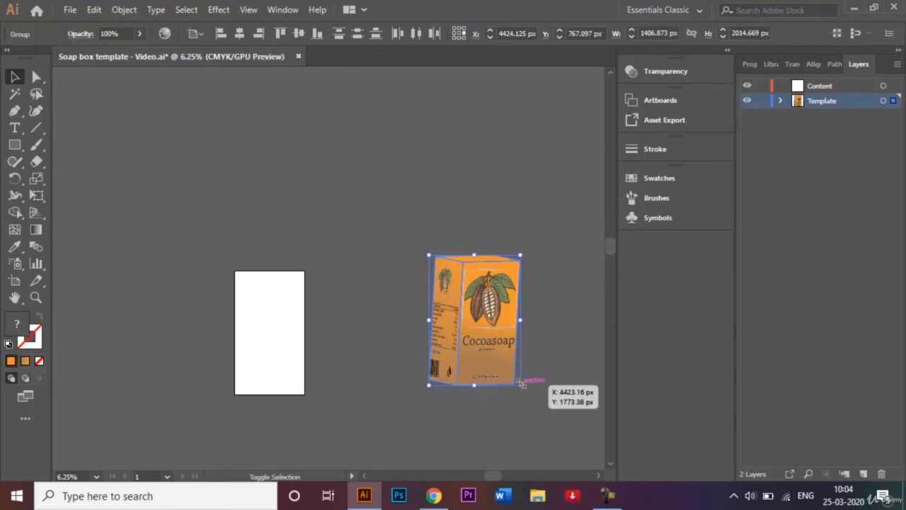
{"action": "left_click_drag", "start_coordinate": [522, 386], "coordinate": [517, 380]}
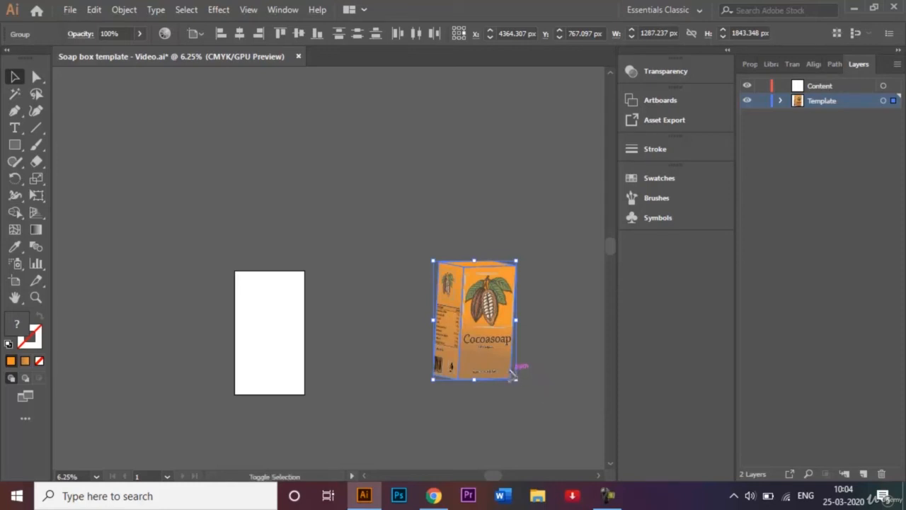
{"action": "left_click_drag", "start_coordinate": [515, 382], "coordinate": [499, 360]}
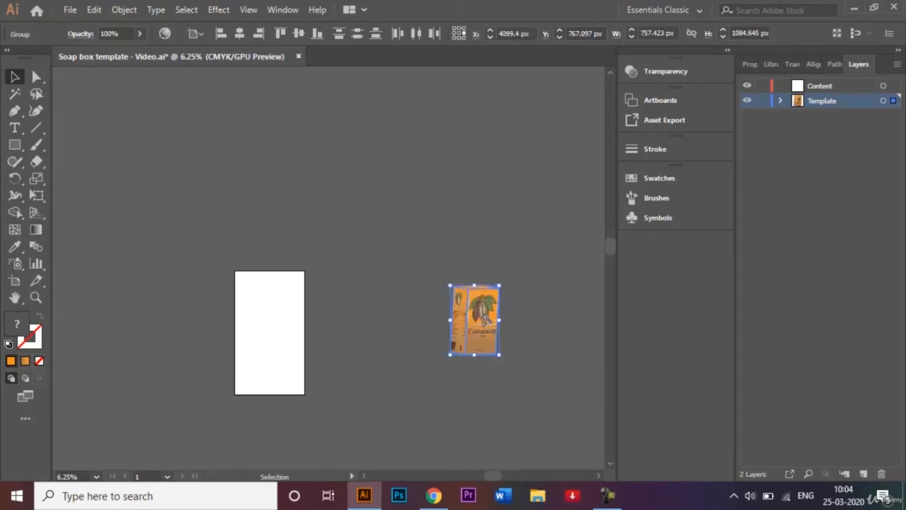
{"action": "left_click_drag", "start_coordinate": [484, 319], "coordinate": [276, 336]}
{"action": "key", "text": "ctrl+0"}
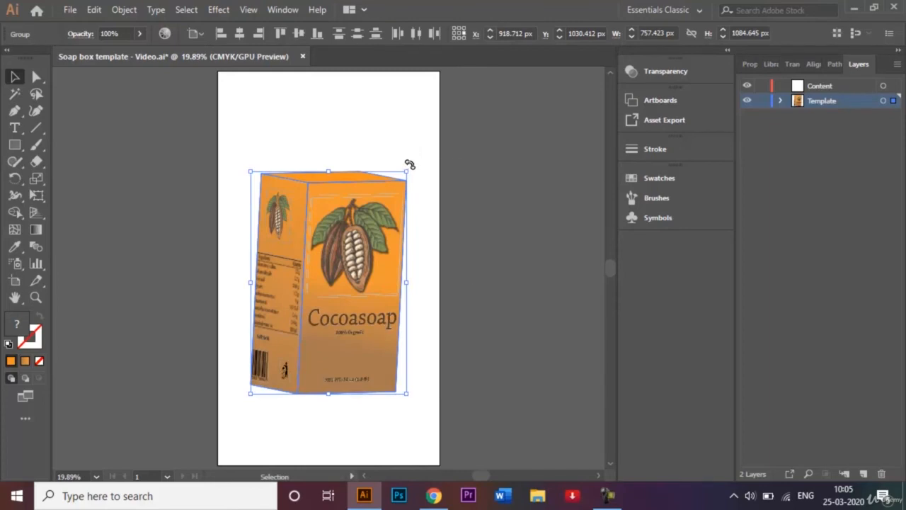
Step: Rotate the soap box slightly counterclockwise so its vertical edges stand upright, and enlarge it to about 970 × 1495 px
{"action": "mouse_move", "coordinate": [407, 160]}
{"action": "left_mouse_down"}
{"action": "mouse_move", "coordinate": [402, 155]}
{"action": "mouse_move", "coordinate": [405, 162]}
{"action": "left_mouse_up"}
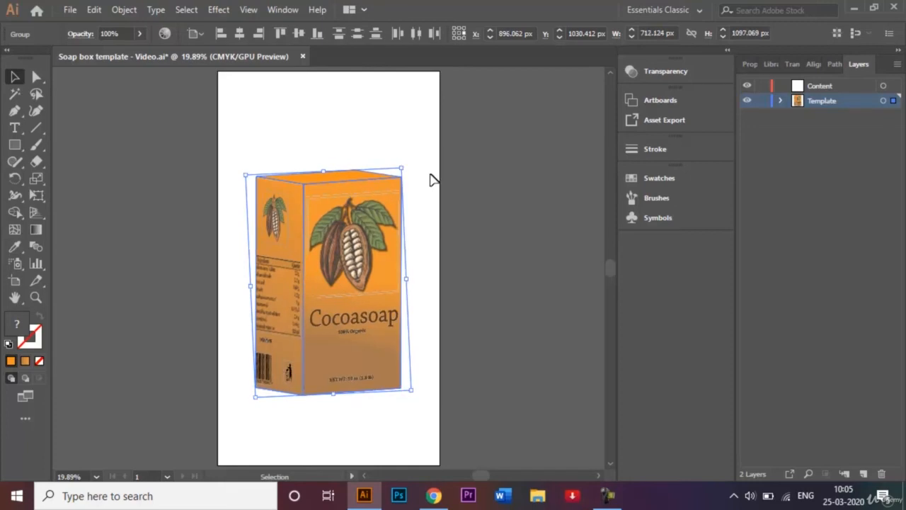
{"action": "left_click", "coordinate": [566, 205]}
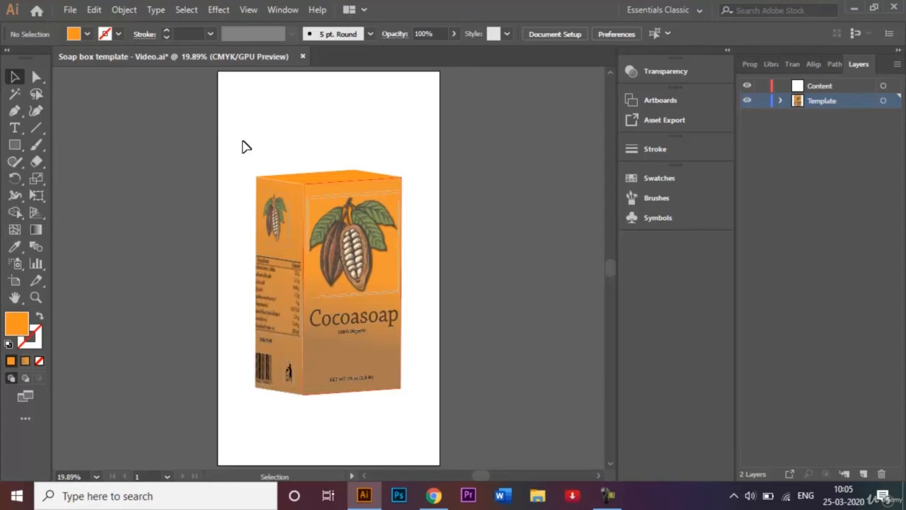
{"action": "left_click_drag", "start_coordinate": [242, 141], "coordinate": [422, 420]}
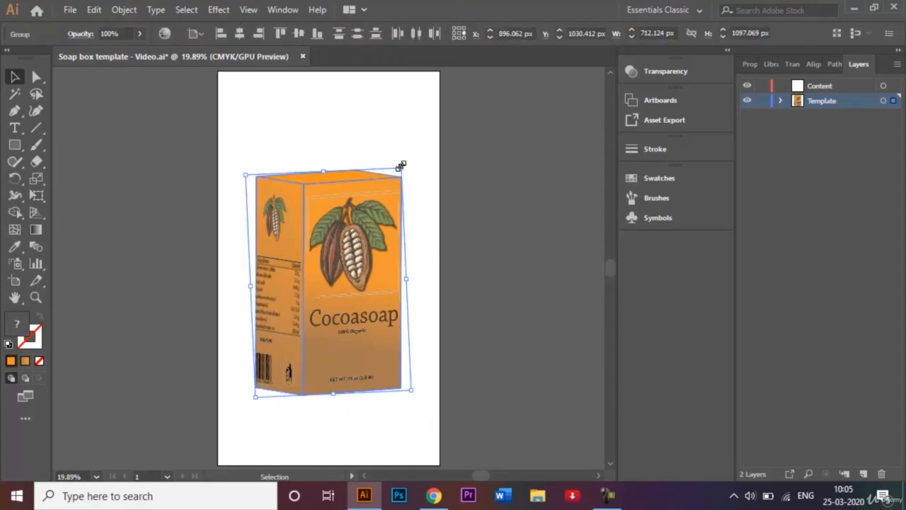
{"action": "left_click_drag", "start_coordinate": [400, 167], "coordinate": [428, 127]}
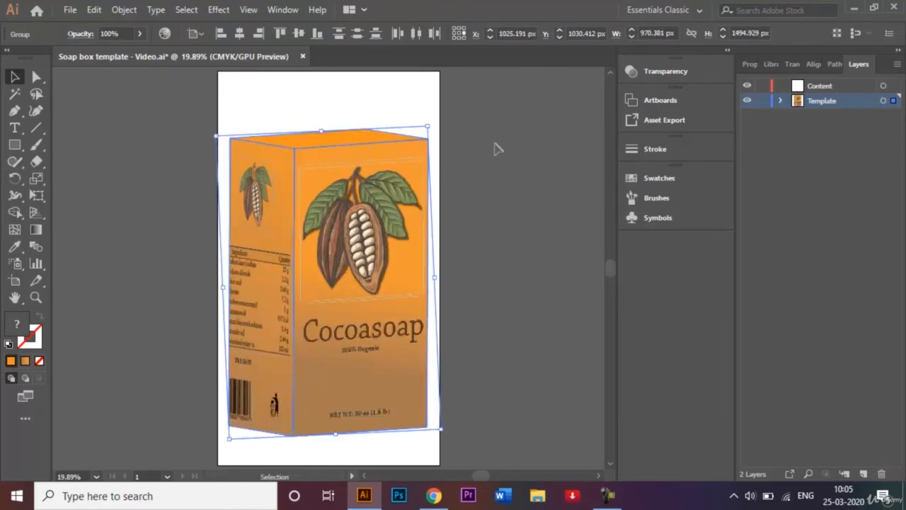
{"action": "left_click", "coordinate": [498, 148]}
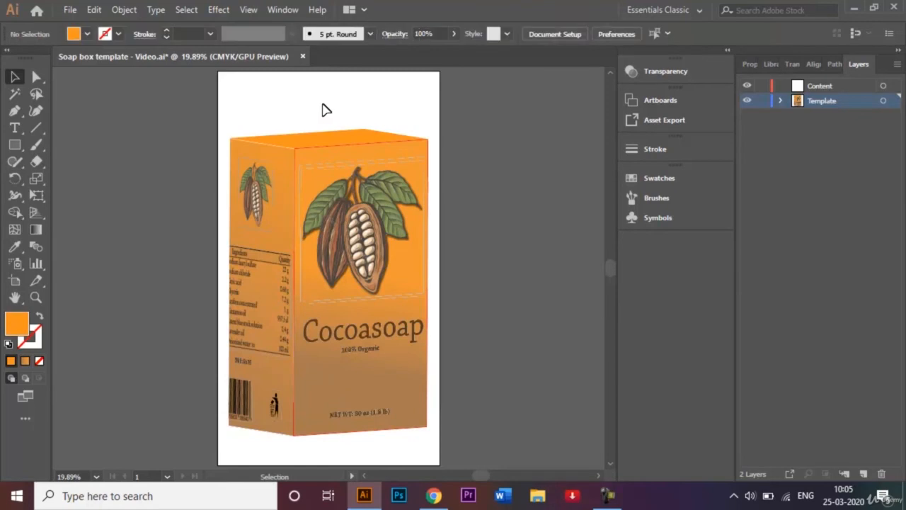
Step: Save the document under the new name "3D Mockup - Soap box template - Video.ai" in Adobe Illustrator format, keeping the Illustrator CC save options
{"action": "left_click", "coordinate": [70, 10]}
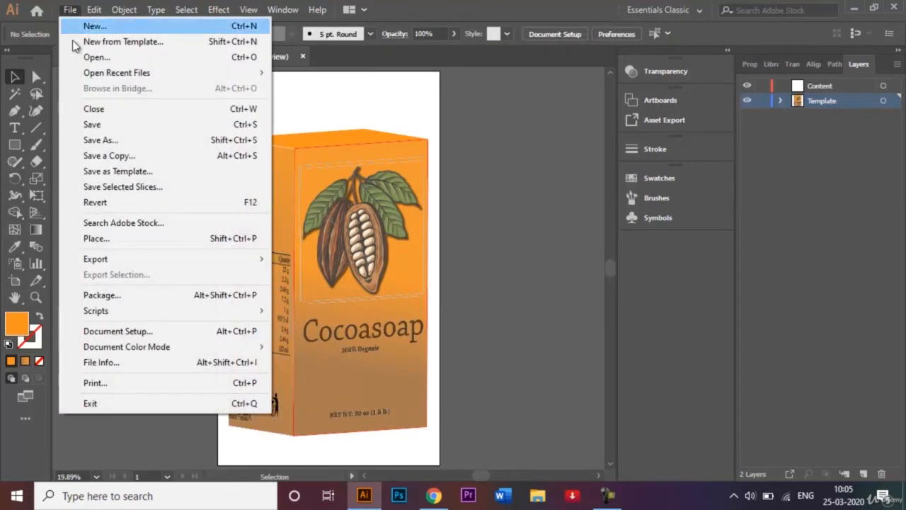
{"action": "left_click", "coordinate": [116, 139]}
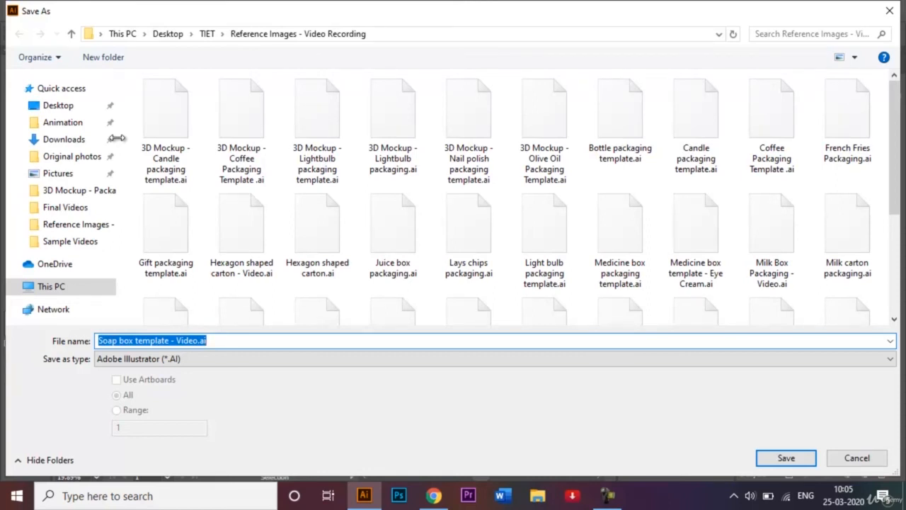
{"action": "left_click", "coordinate": [102, 340]}
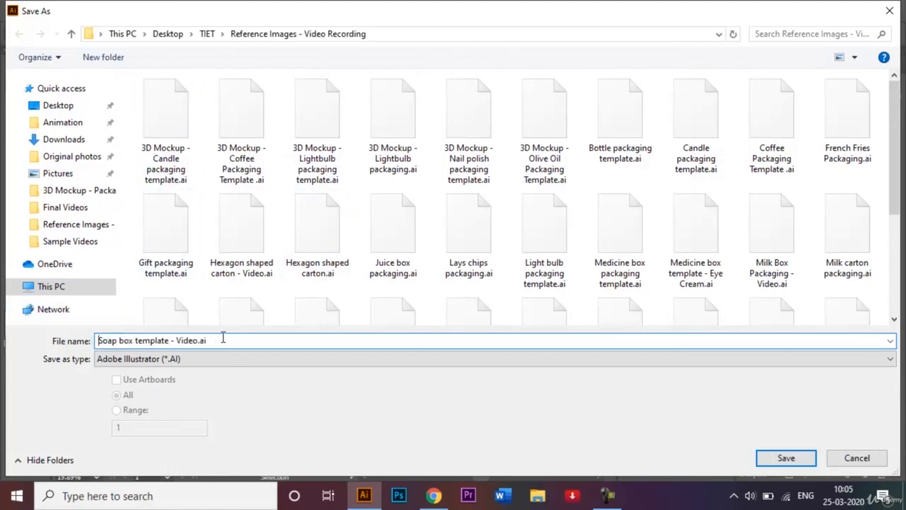
{"action": "type", "text": "3D Mo"}
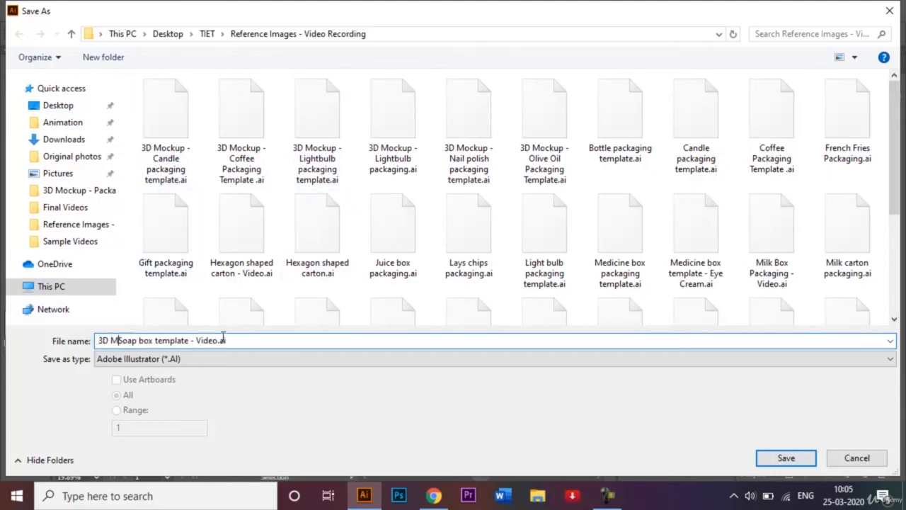
{"action": "type", "text": "cku"}
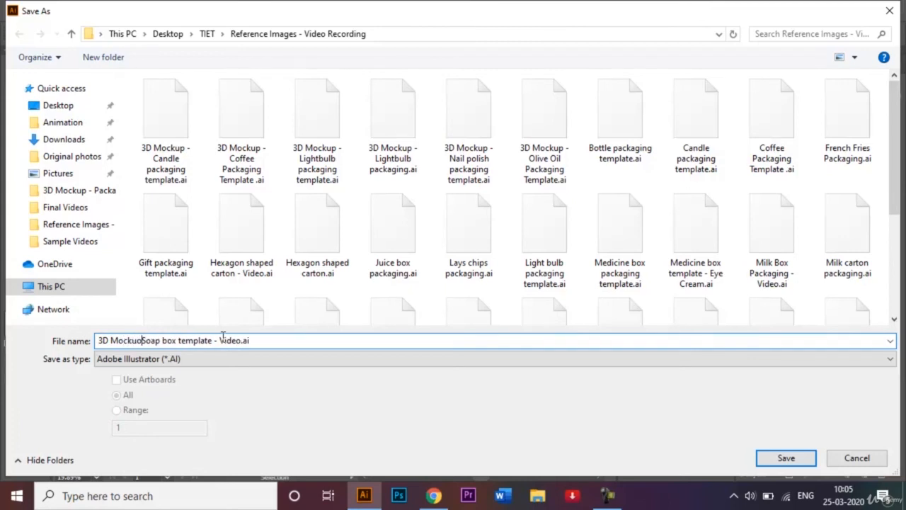
{"action": "type", "text": "p -"}
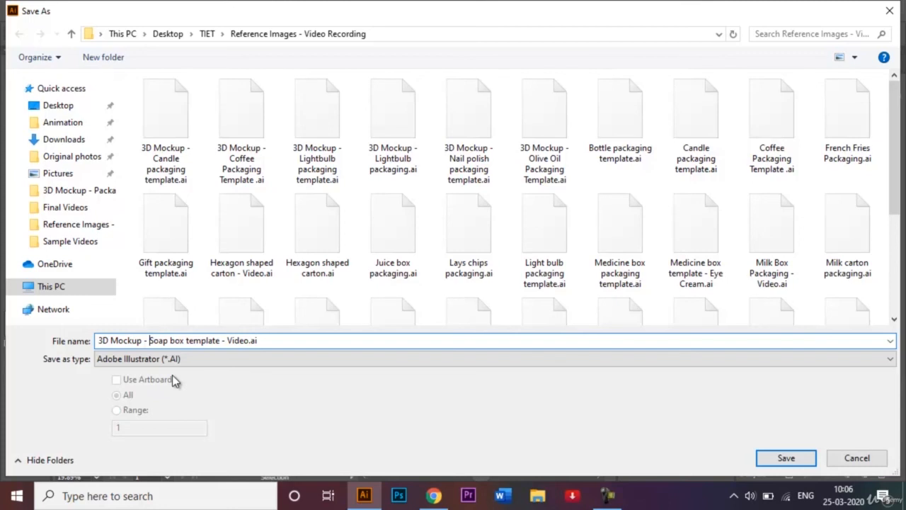
{"action": "left_click", "coordinate": [805, 463]}
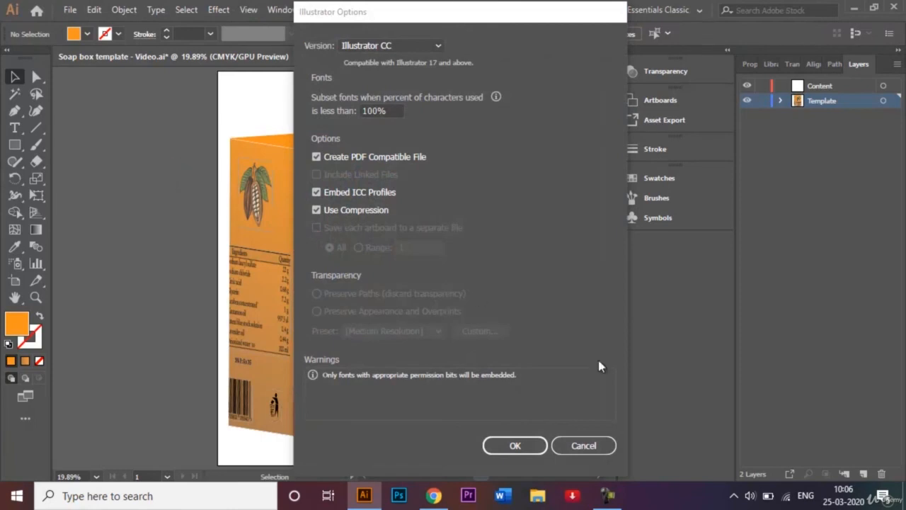
{"action": "left_click", "coordinate": [522, 442]}
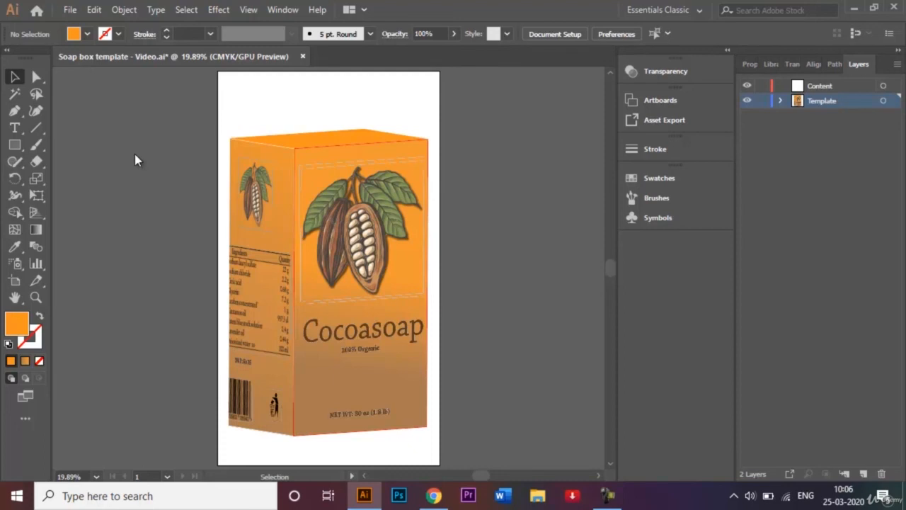
{"action": "key", "text": "ctrl+s"}
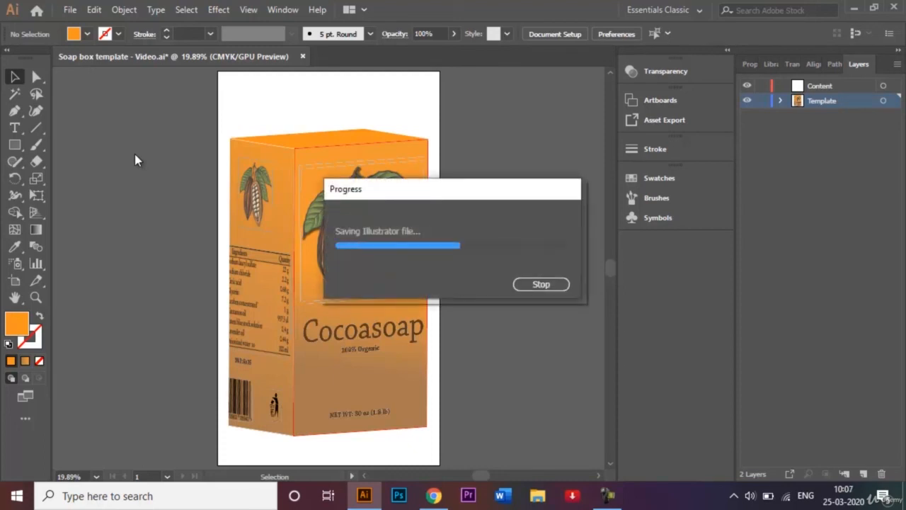